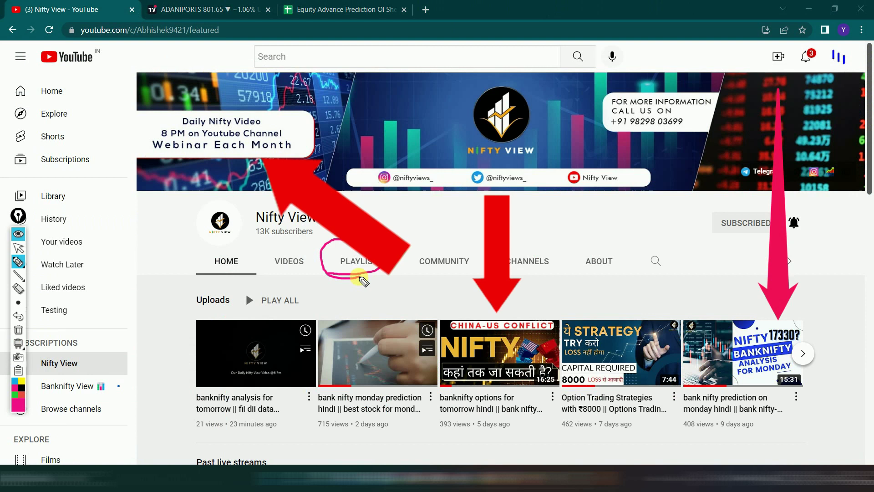
Open the Nifty View channel's playlists and start the option chain playlist's first video.
left_click(19, 248)
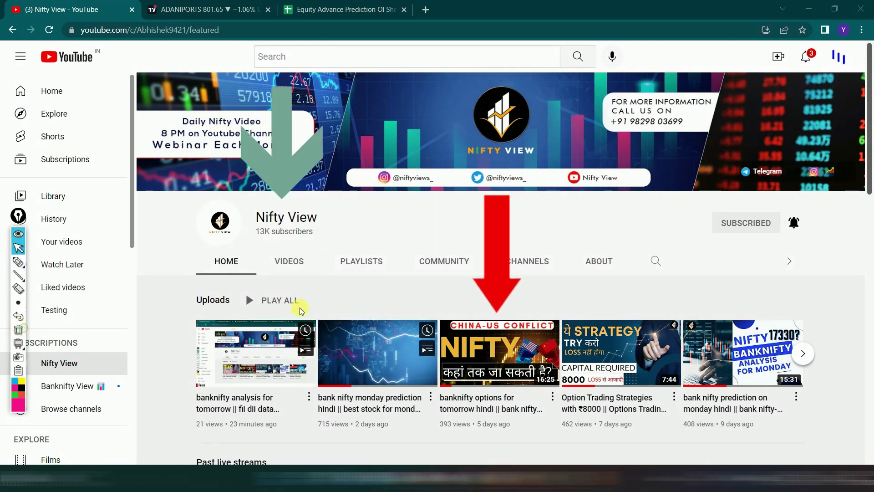
left_click(369, 262)
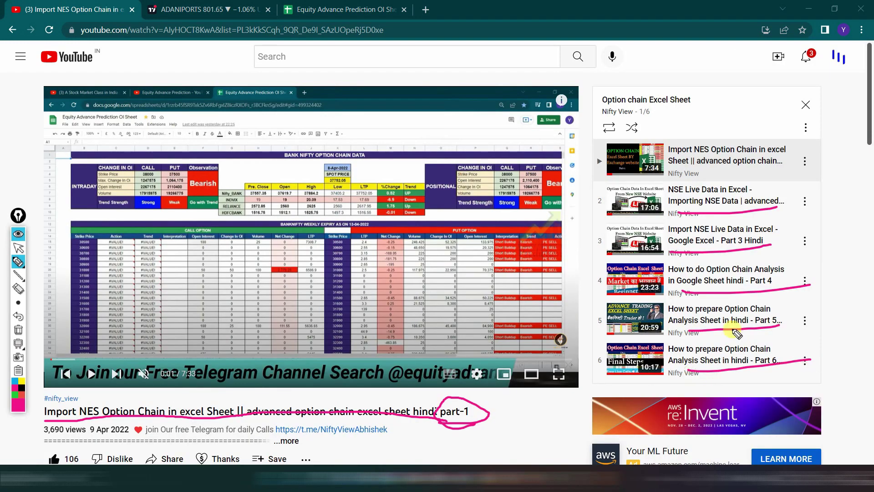
Annotate the playlist's six videos and outline the call option table in the video.
mouse_move(596, 146)
left_mouse_down()
mouse_move(618, 266)
mouse_move(598, 392)
left_mouse_up()
left_click(18, 261)
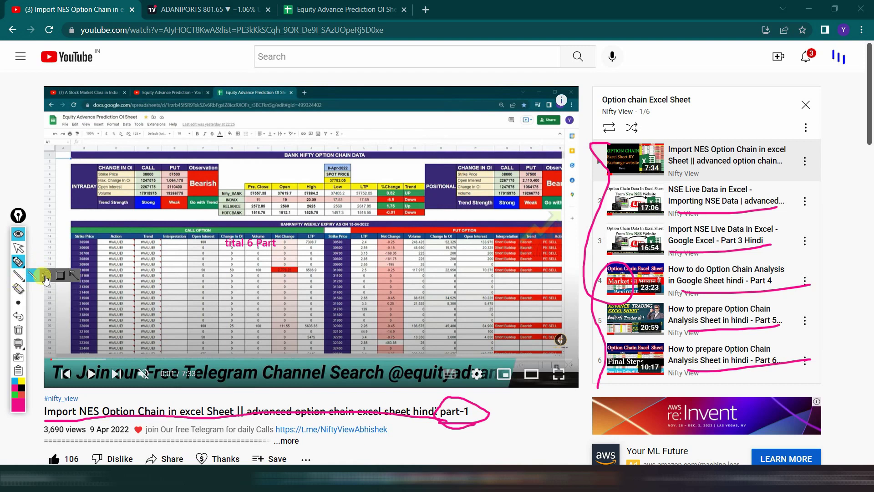
left_click_drag(145, 212, 364, 281)
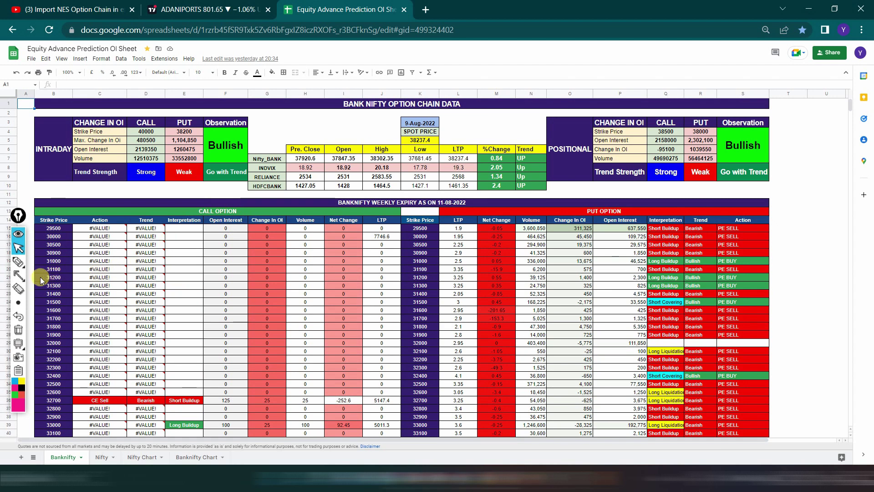
Tick the Bank Nifty summary tables, then scroll through the Nifty sheet's option chain.
left_click_drag(20, 223, 11, 228)
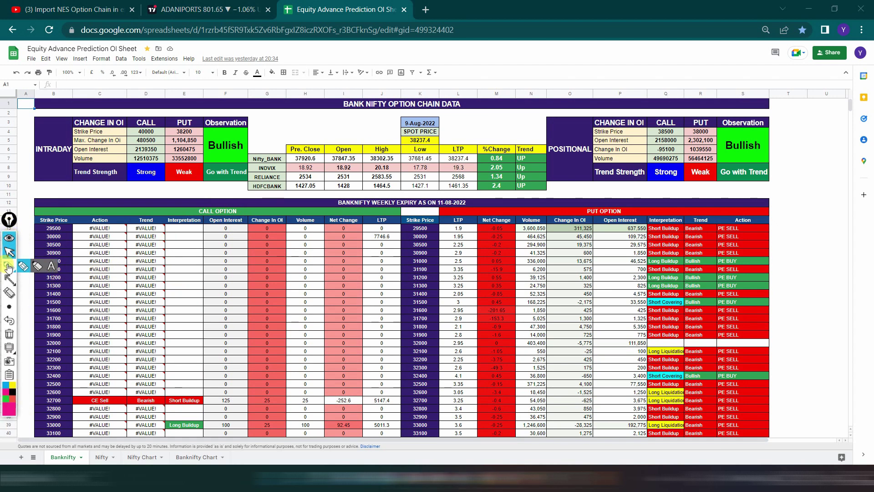
left_click_drag(259, 136, 304, 122)
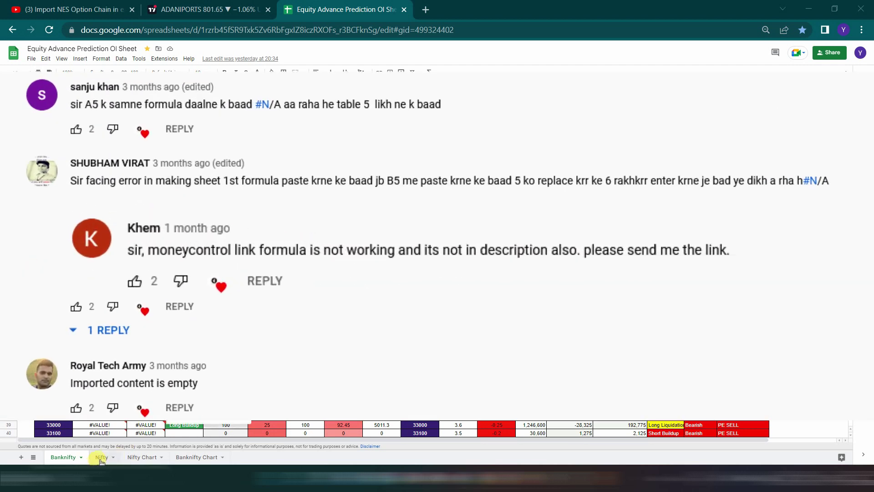
left_click(102, 457)
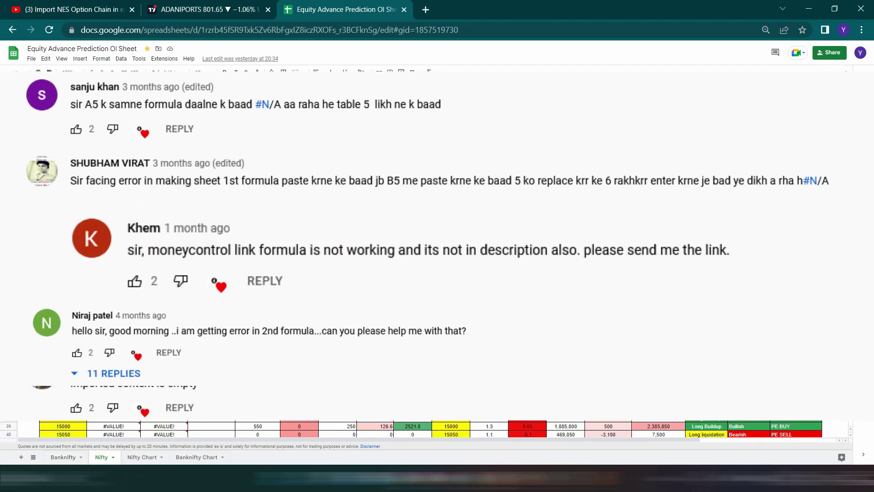
scroll(437, 428, "down", 5)
scroll(437, 428, "down", 5)
scroll(437, 428, "down", 5)
scroll(437, 427, "down", 5)
scroll(437, 428, "up", 5)
scroll(437, 428, "up", 5)
scroll(437, 428, "up", 5)
scroll(437, 428, "up", 5)
View the Nifty Chart and Banknifty Chart sheets, then return to the YouTube tutorial.
left_click(62, 457)
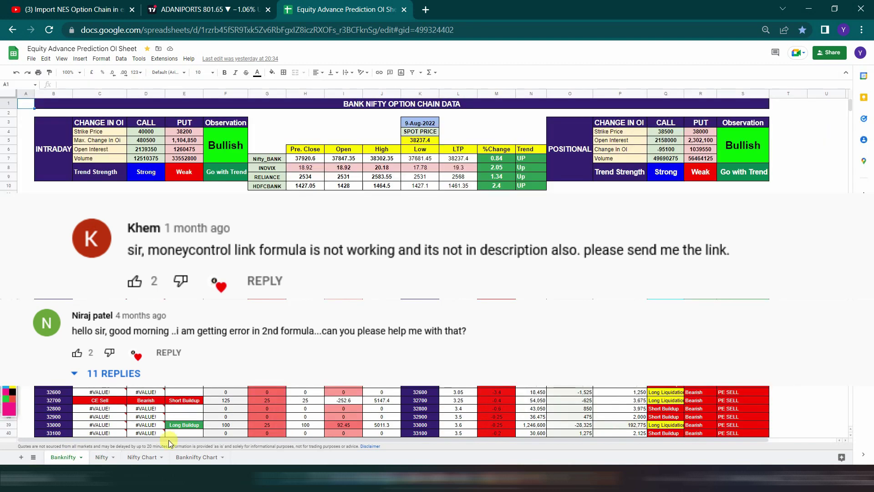
left_click(141, 458)
left_click(197, 458)
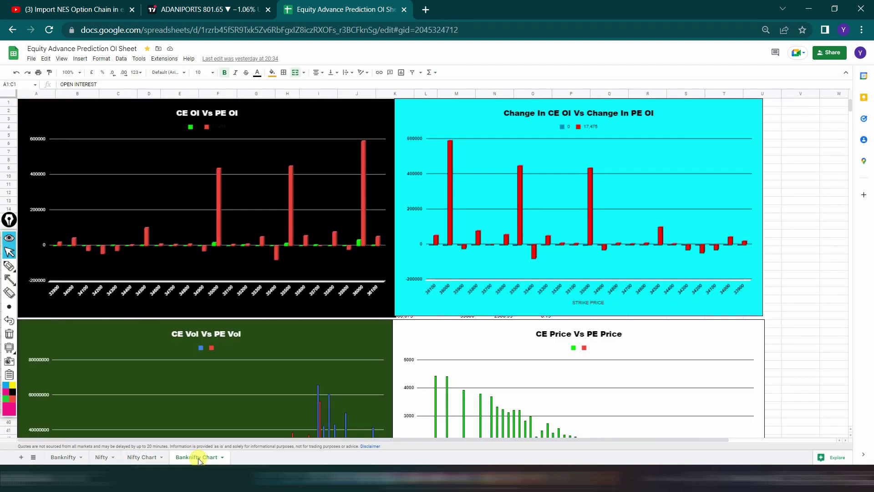
left_click(142, 458)
scroll(310, 336, "down", 5)
scroll(310, 336, "down", 5)
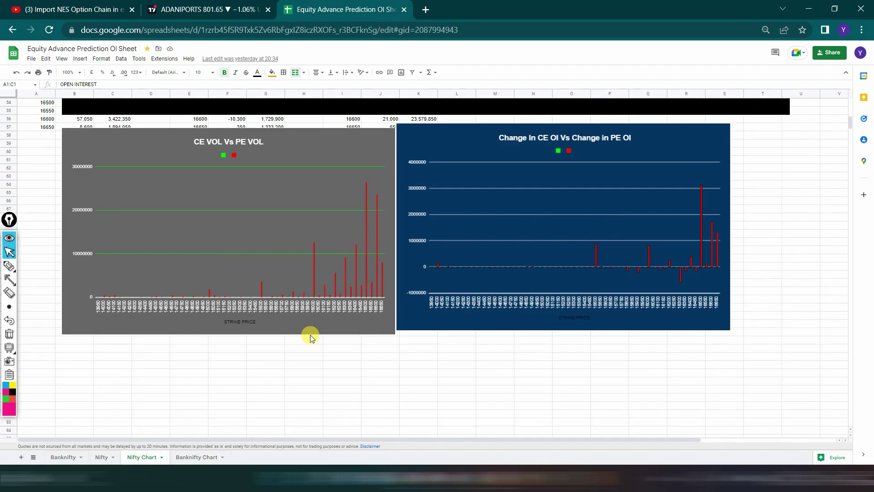
left_click(101, 457)
left_click(61, 457)
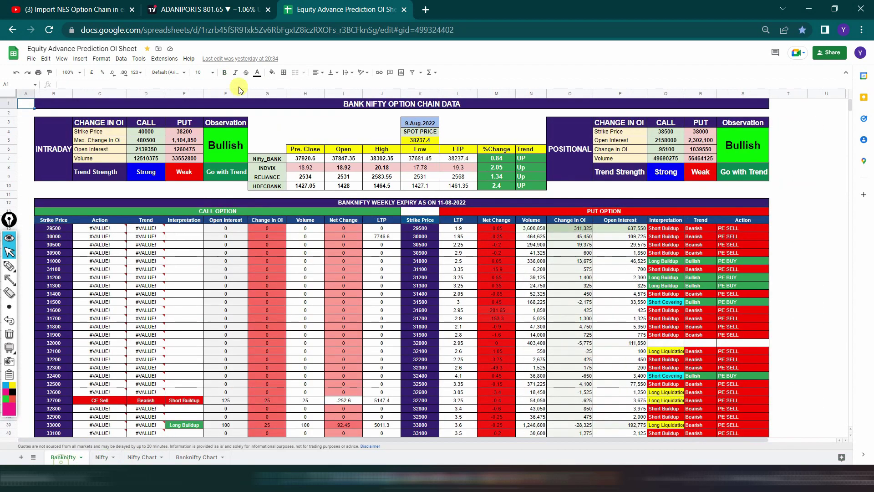
left_click(104, 6)
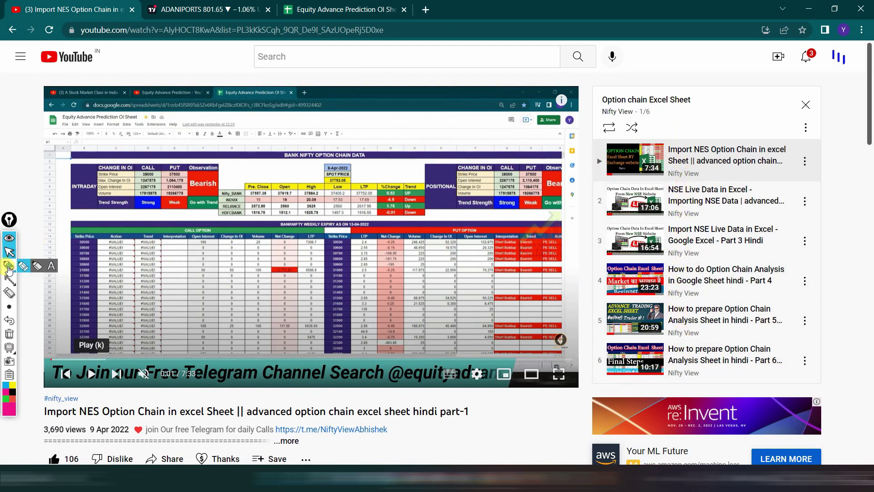
left_click(8, 266)
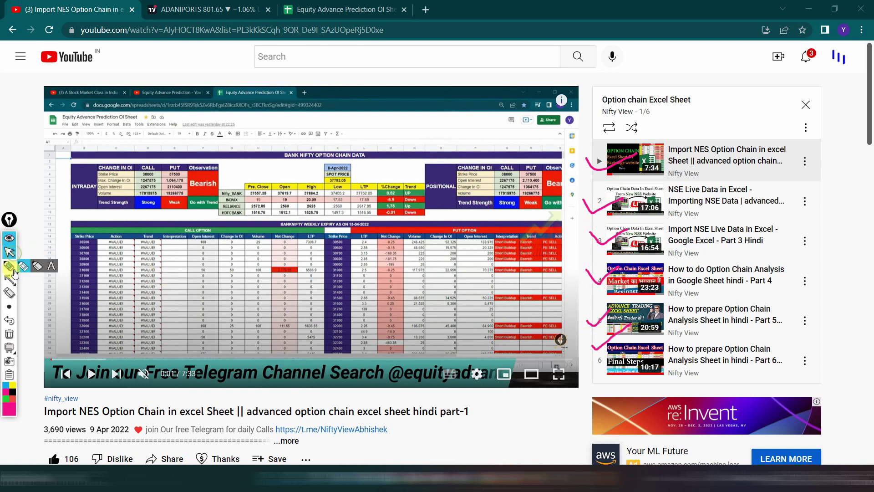
left_click(10, 334)
type("tital 6 Part")
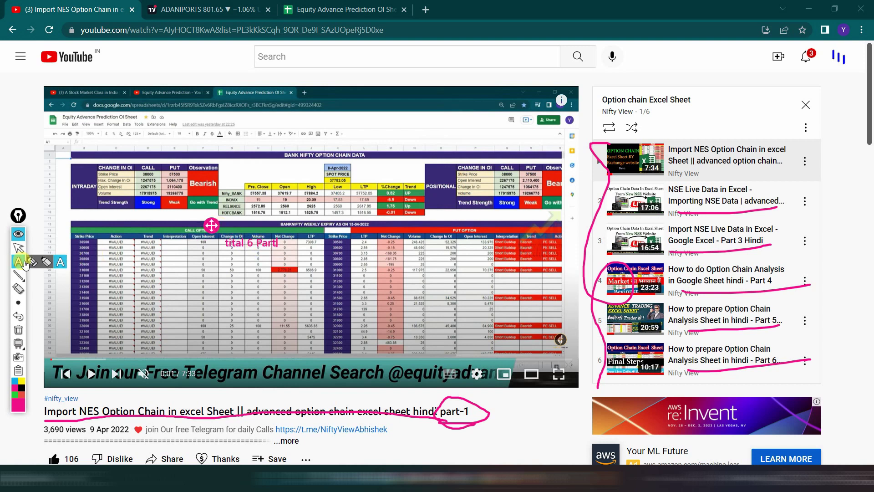
left_click(32, 263)
left_click(26, 281)
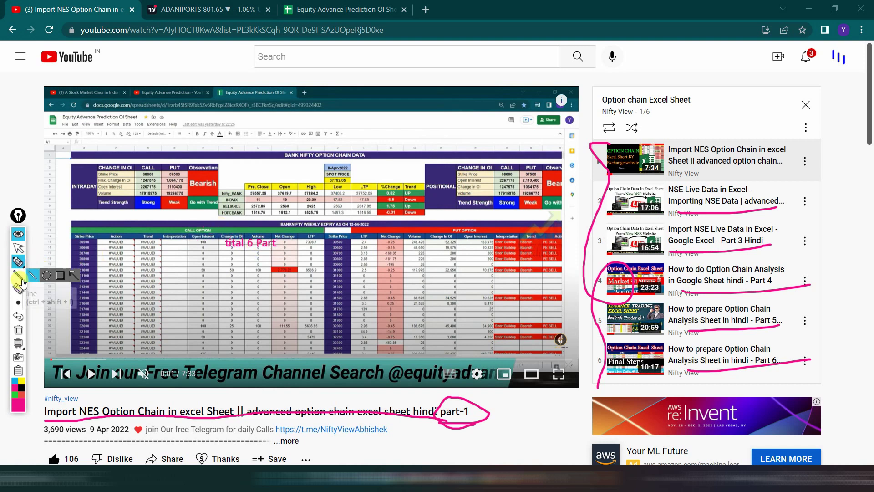
left_click(59, 287)
left_click_drag(151, 219, 225, 273)
left_click_drag(286, 283, 358, 276)
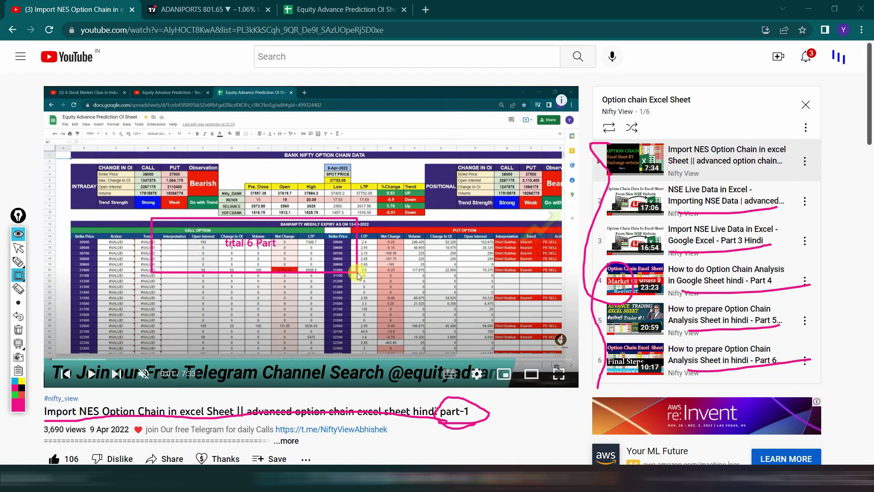
left_click_drag(593, 98, 822, 388)
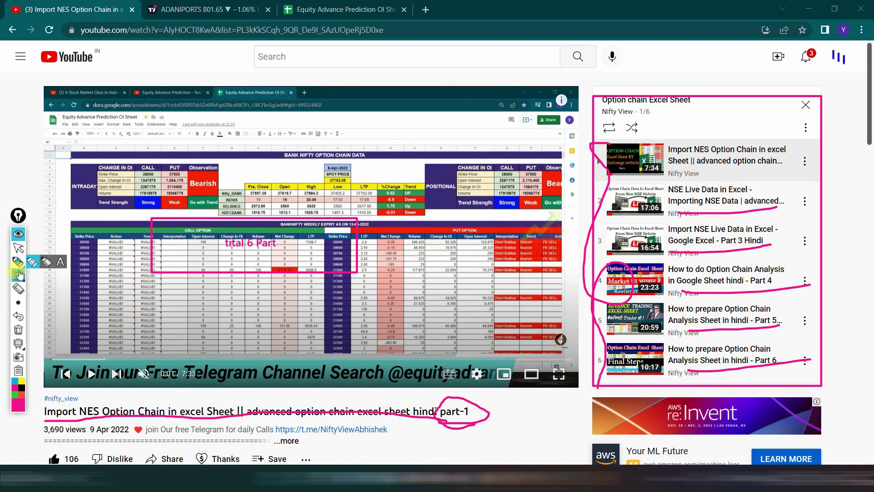
mouse_move(18, 274)
left_click(74, 277)
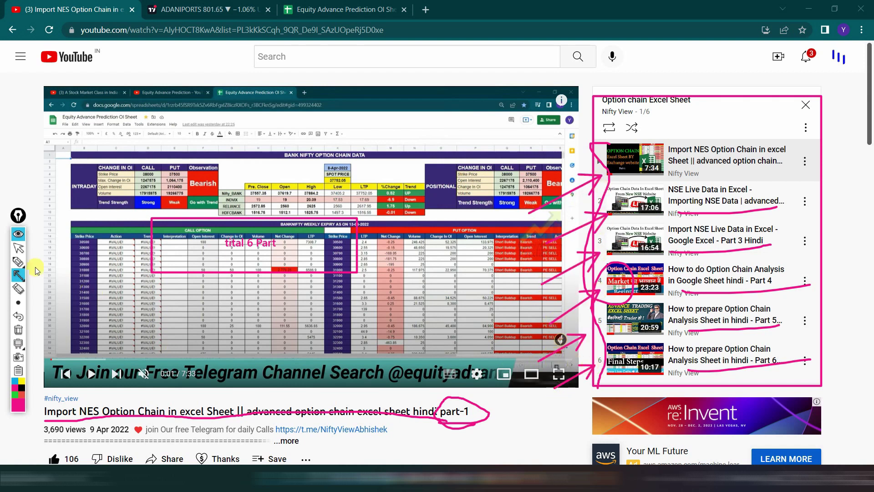
left_click(18, 332)
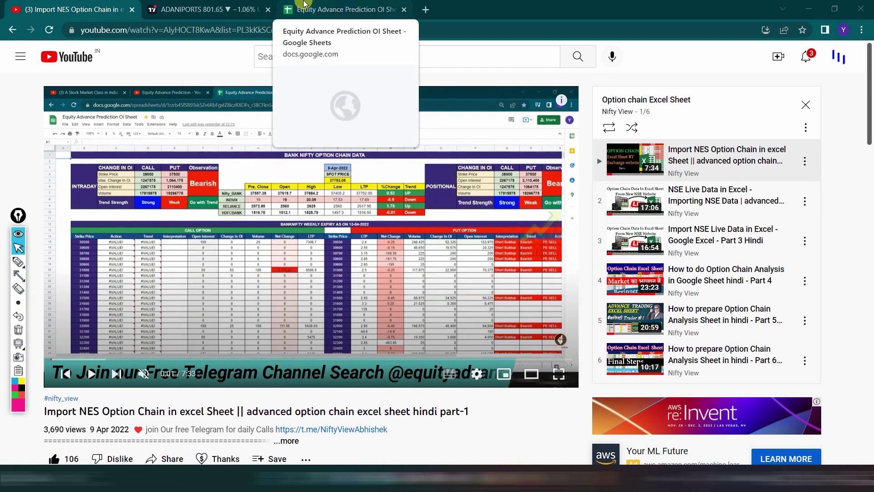
Return to the OI workbook and tick the Bank Nifty summary tables on the Banknifty sheet.
left_click(305, 6)
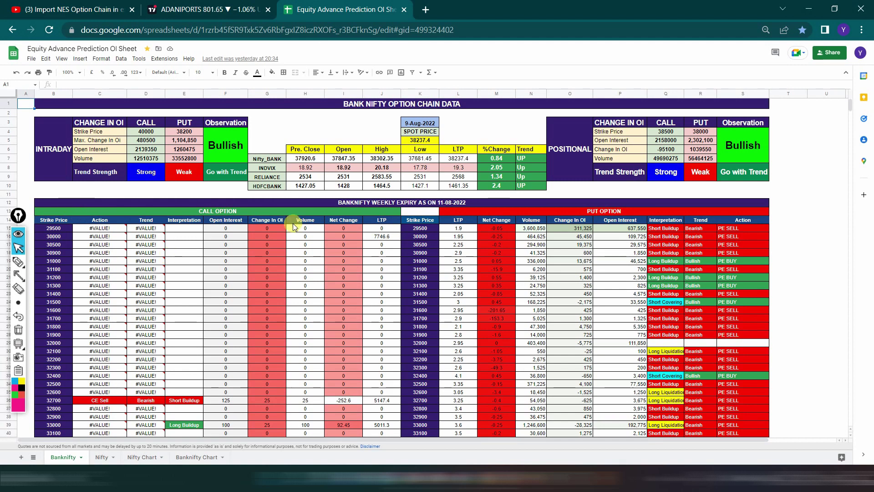
scroll(231, 231, "down", 5)
scroll(232, 231, "up", 5)
left_click(9, 265)
left_click_drag(259, 134, 304, 123)
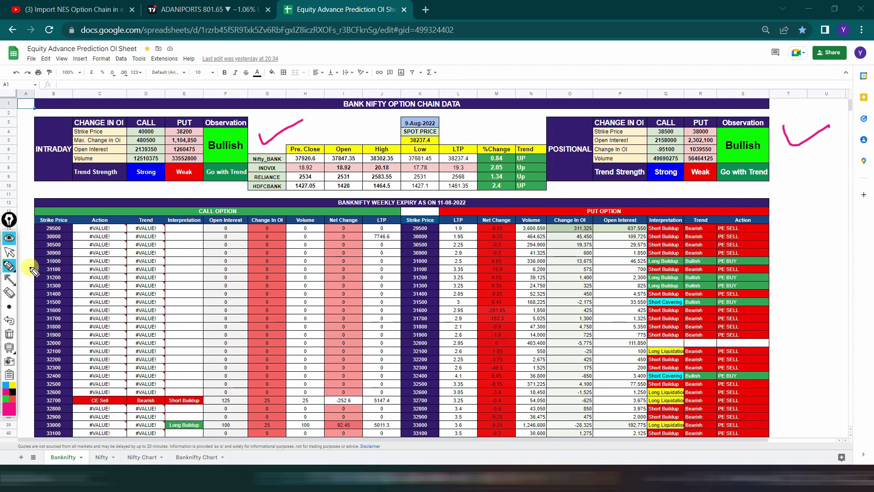
left_click(9, 251)
left_click(9, 333)
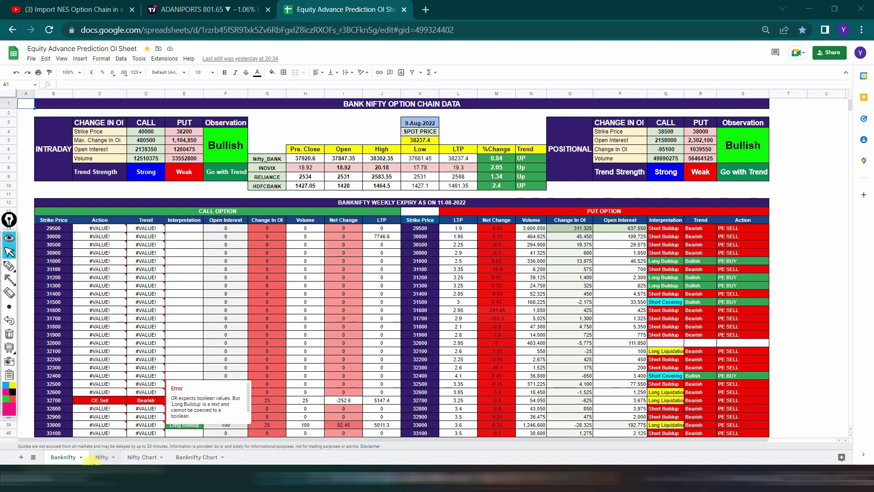
Scroll through the NIFTY50 weekly option chain rows on the Nifty sheet.
key("ctrl+shift+Page_Down")
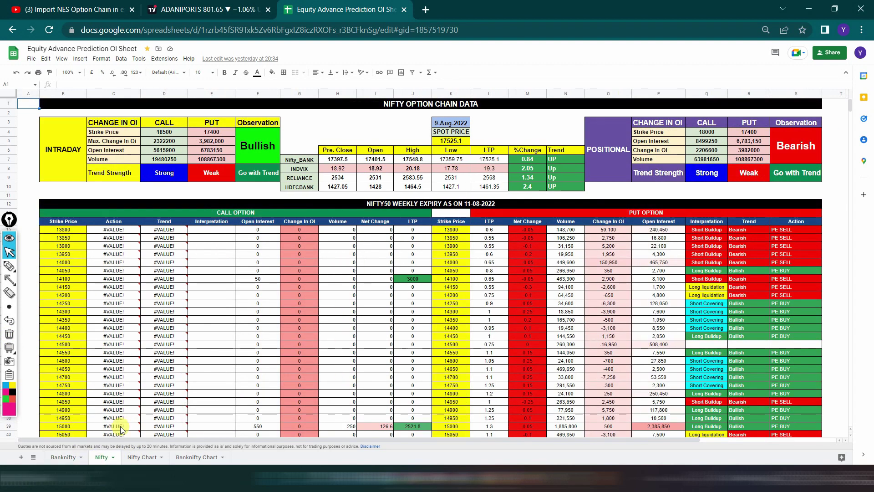
scroll(237, 229, "down", 4)
scroll(234, 224, "down", 8)
scroll(228, 228, "down", 8)
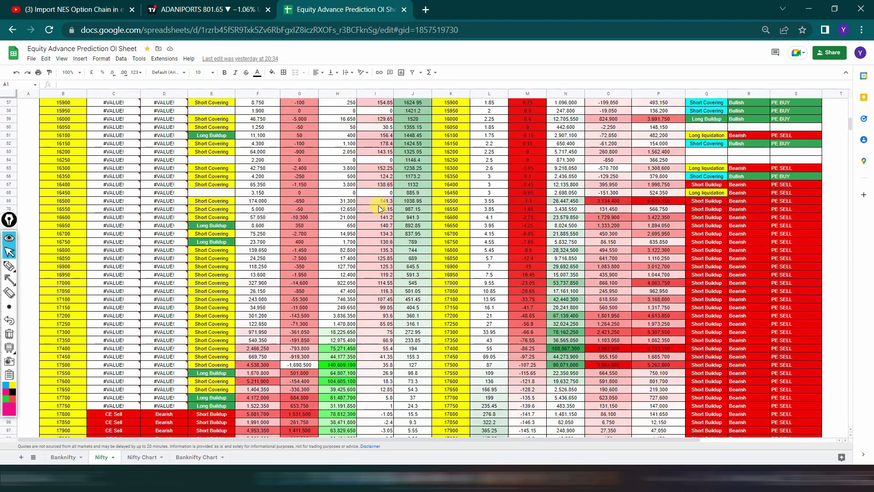
scroll(378, 205, "down", 10)
scroll(421, 200, "up", 8)
scroll(420, 201, "up", 8)
scroll(420, 200, "up", 8)
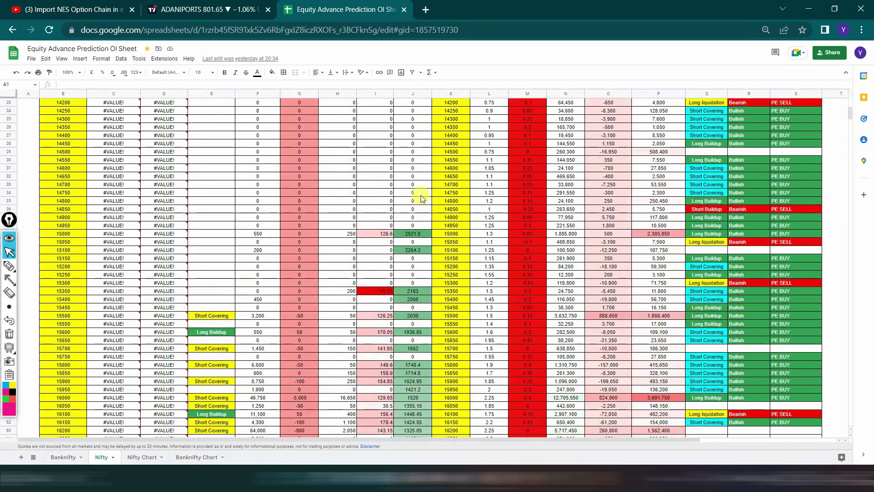
scroll(280, 294, "up", 6)
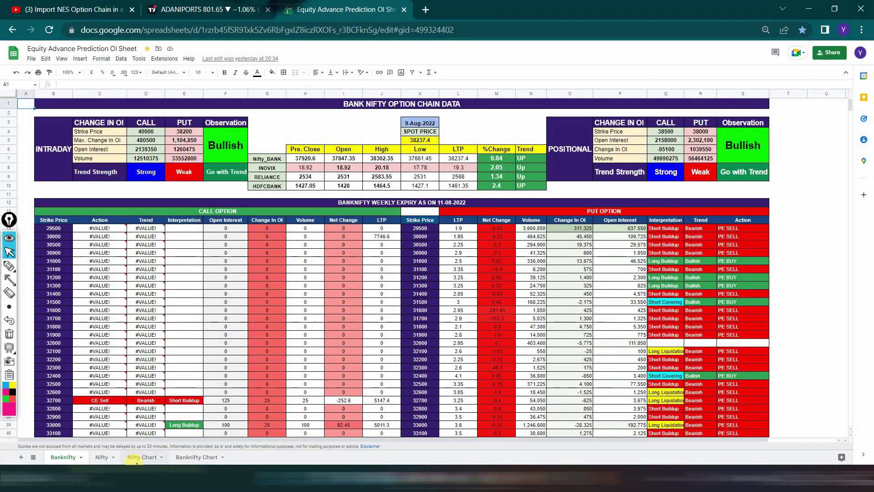
Flip through the Nifty Chart, Banknifty Chart, Nifty and Banknifty sheets, then switch to YouTube.
left_click(141, 457)
left_click(198, 459)
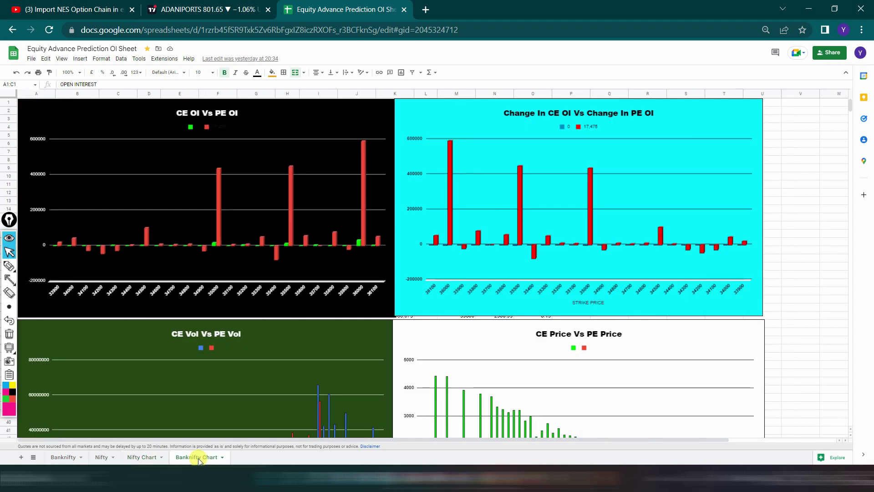
left_click(141, 457)
scroll(309, 339, "down", 10)
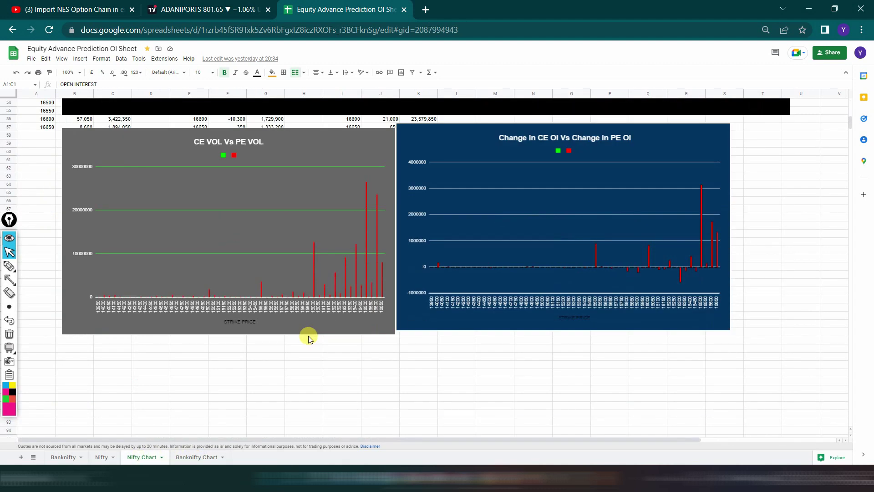
scroll(309, 339, "up", 5)
left_click(101, 457)
left_click(63, 457)
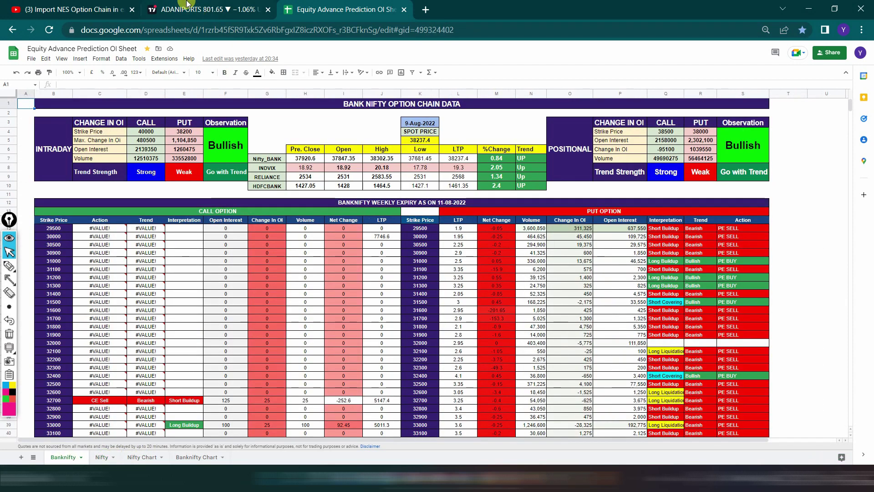
left_click(104, 6)
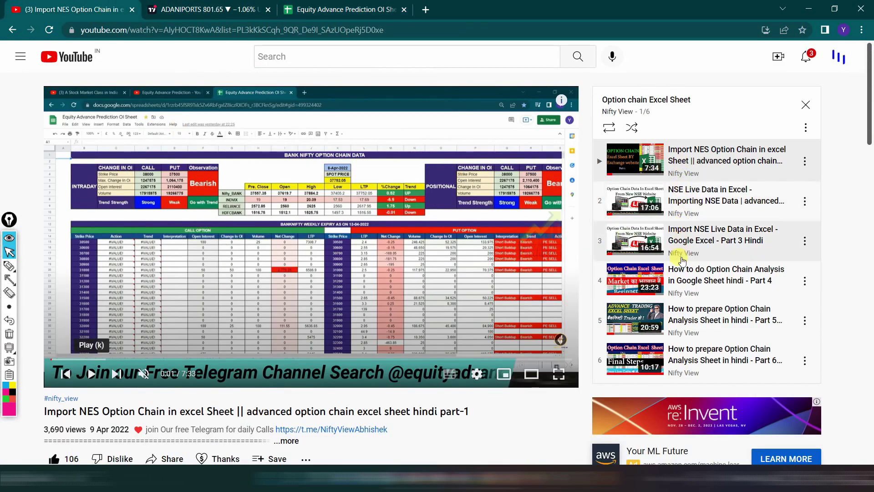
Go back to the workbook, review both chart sheets again, then return to the tutorial video.
left_click(9, 265)
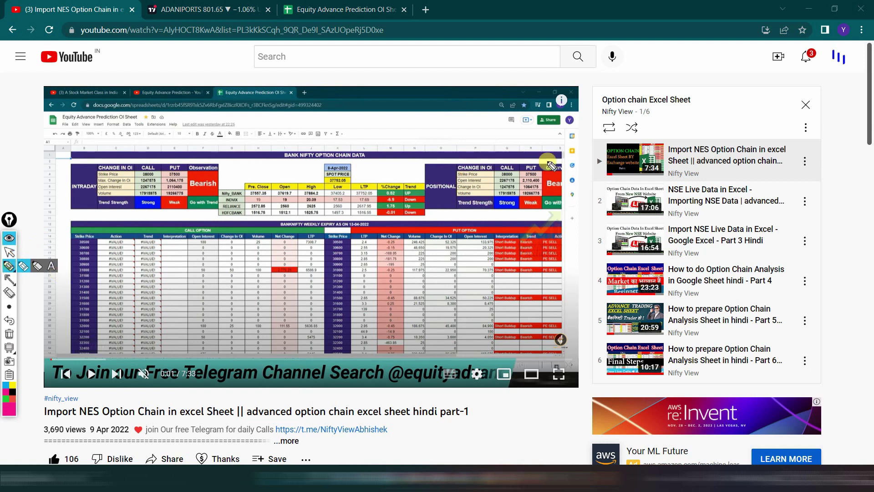
key("ctrl+shift+Tab")
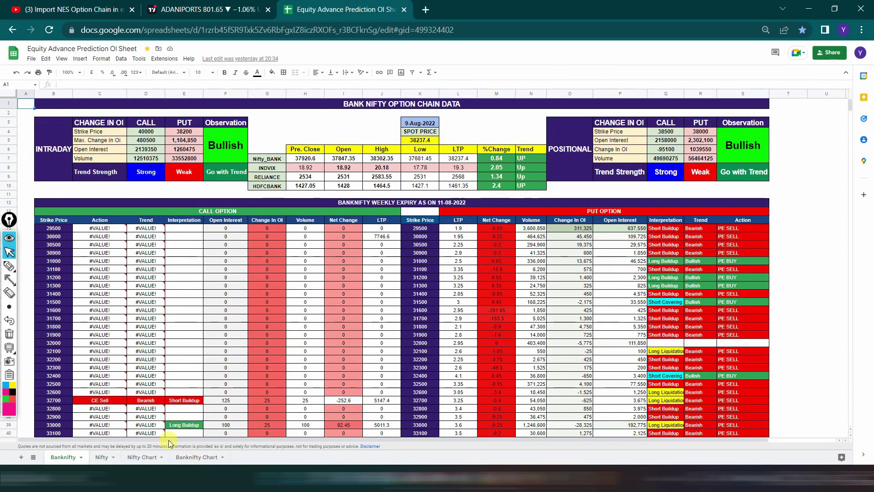
left_click(142, 457)
left_click(199, 457)
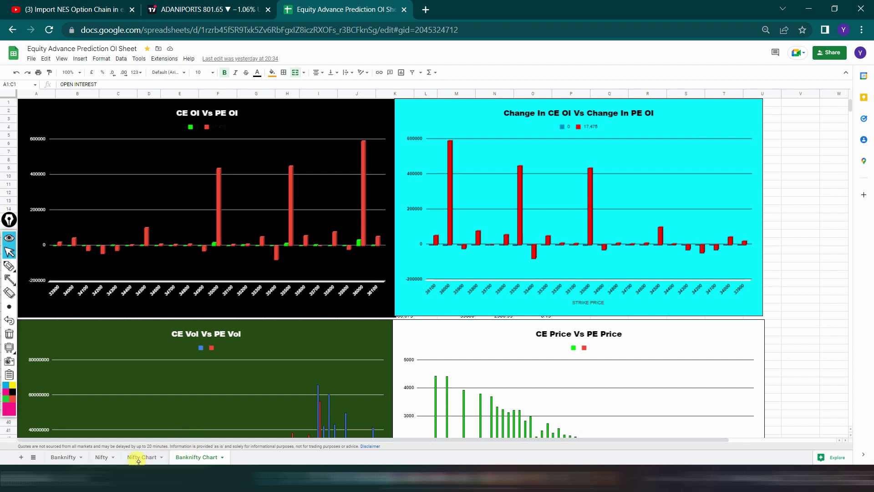
left_click(141, 457)
scroll(308, 336, "down", 5)
scroll(309, 336, "down", 5)
scroll(273, 360, "up", 3)
left_click(102, 457)
left_click(62, 457)
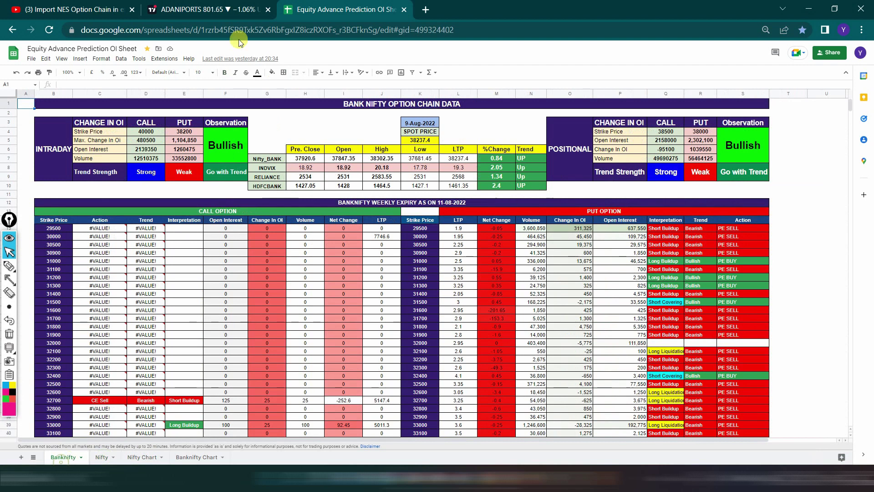
left_click(105, 5)
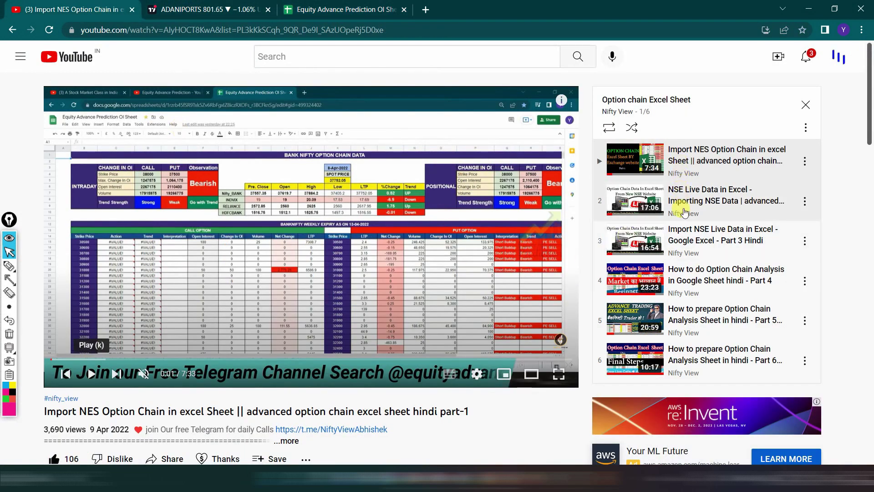
Search Google for moneycontrol in a new tab, then start a fresh Google search in another tab.
left_click(426, 10)
left_click(253, 29)
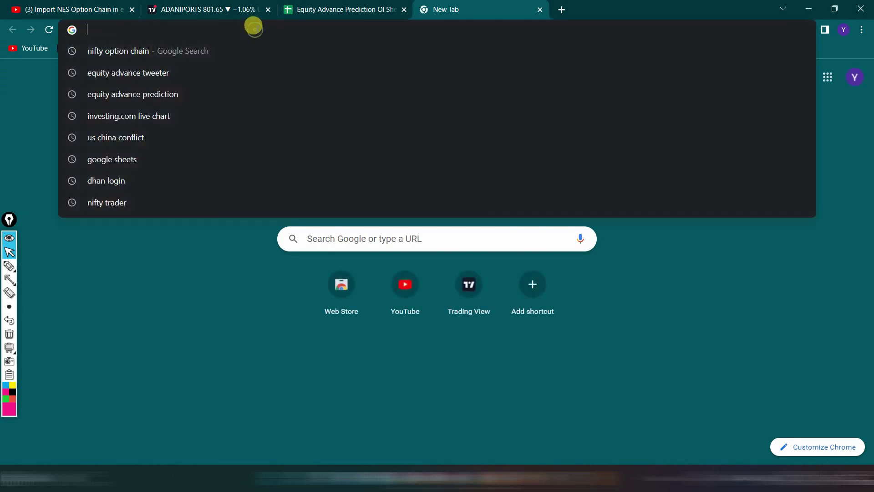
type("money")
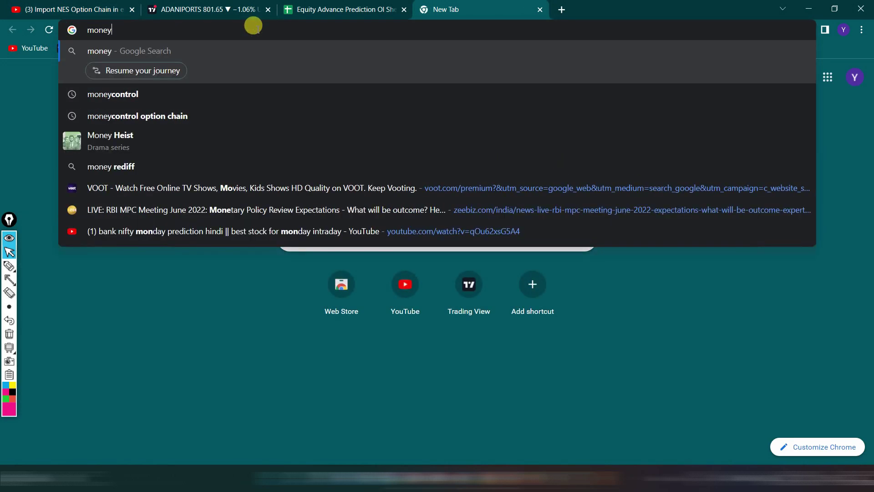
key("Down")
key("Return")
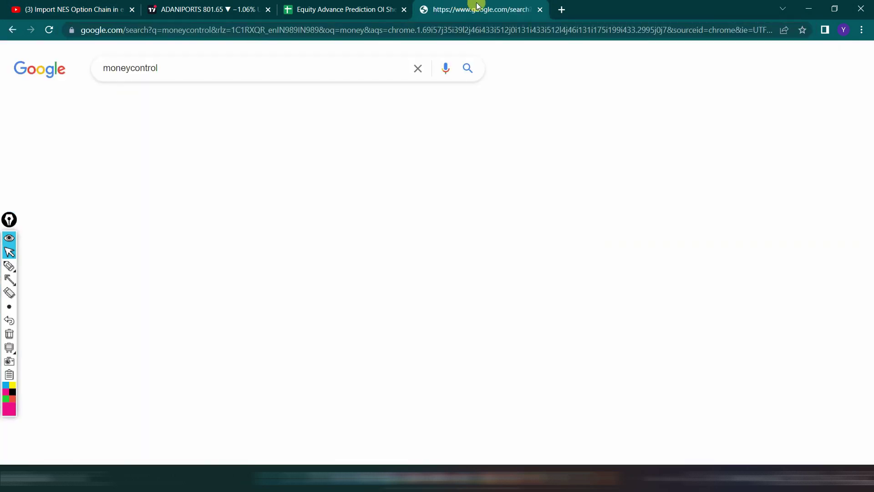
left_click(561, 9)
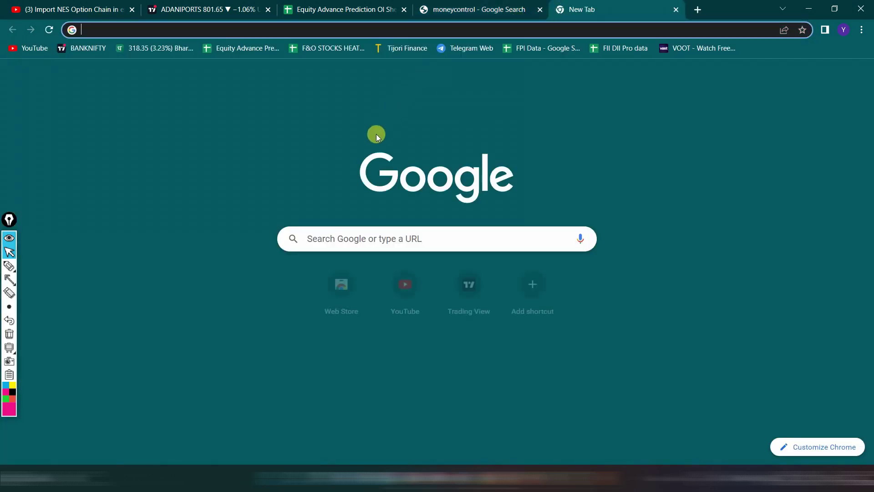
left_click(347, 246)
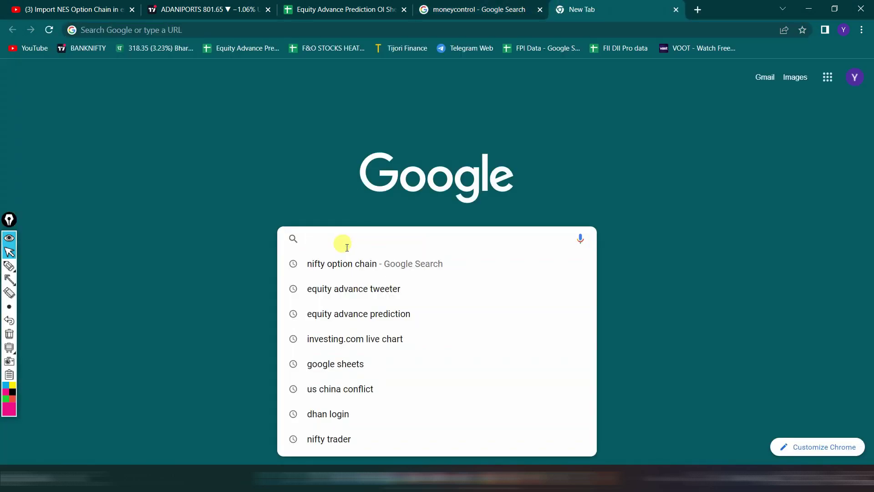
Search for Google Sheets and go to the Sheets home page.
type("google")
type("s")
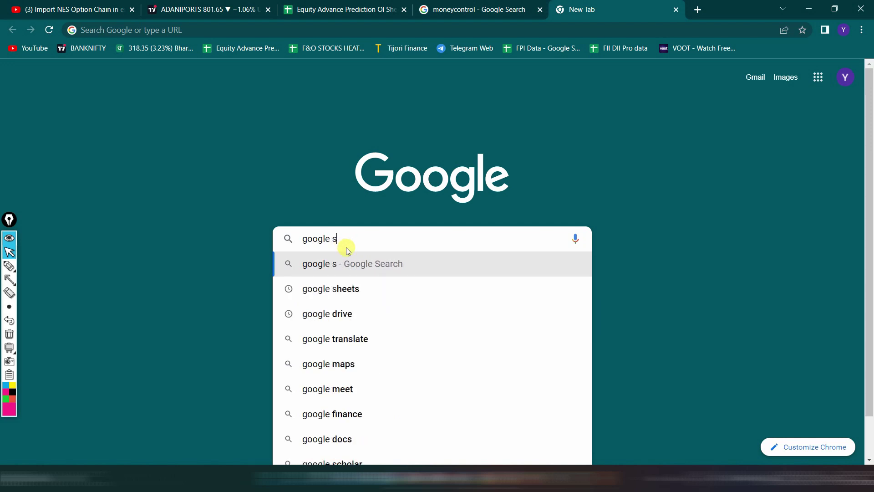
type("heet")
key("Return")
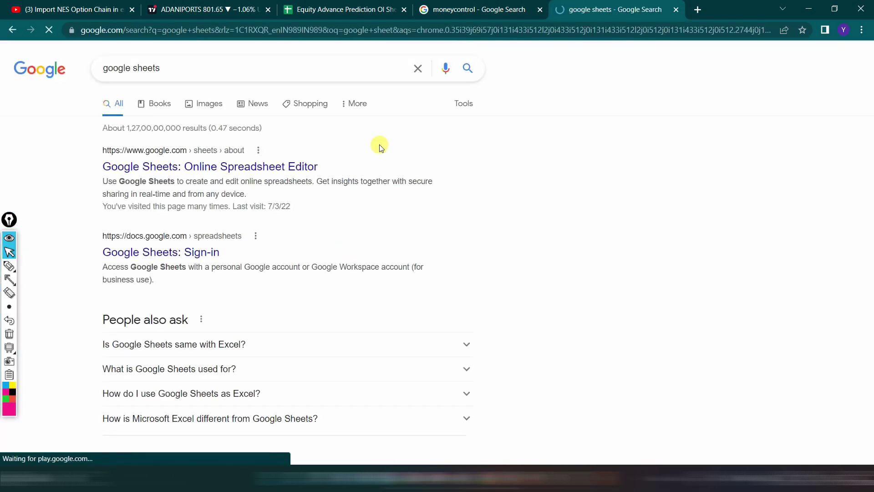
left_click(262, 164)
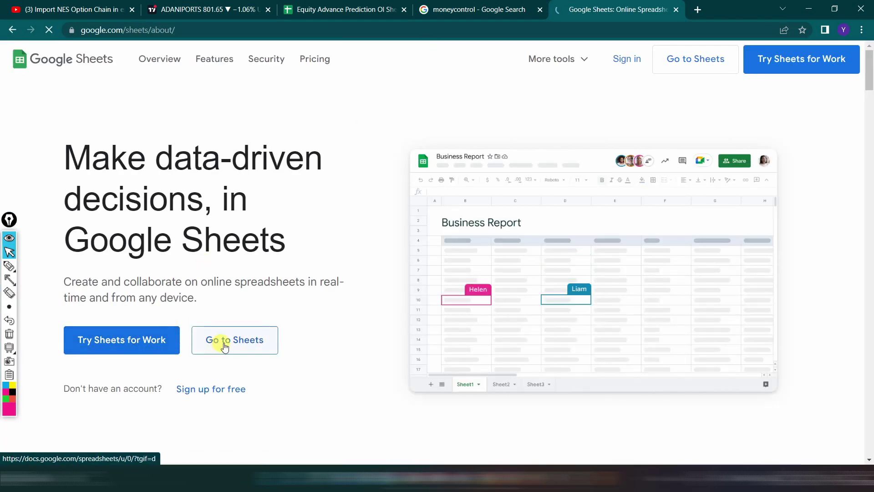
left_click(221, 342)
Create a blank spreadsheet and title it 'Option Chain Data'.
left_click(593, 9)
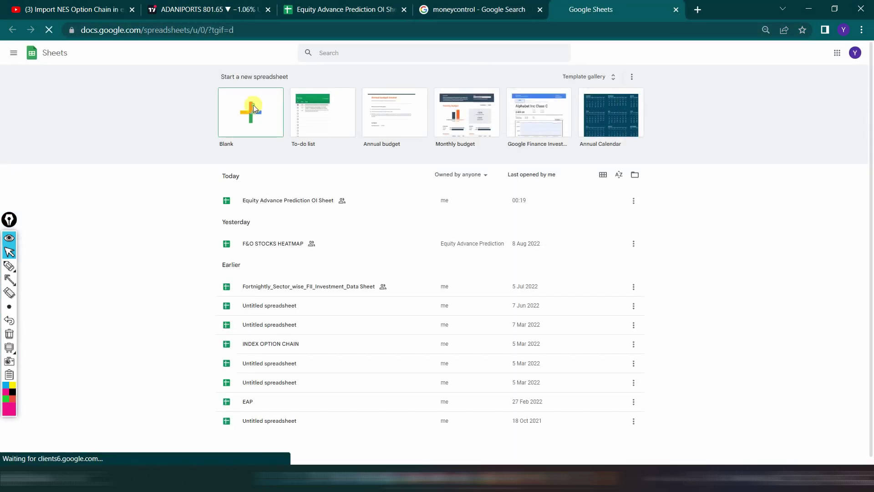
left_click(254, 105)
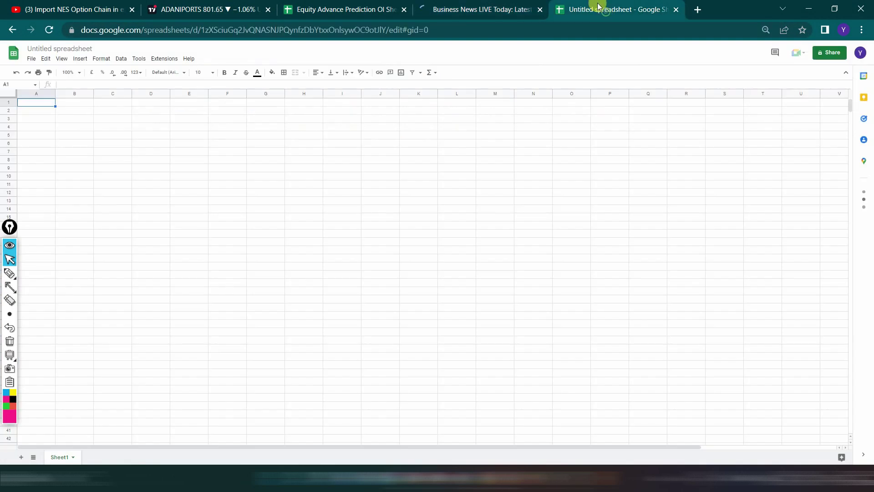
left_click(77, 48)
type("Option Chain ")
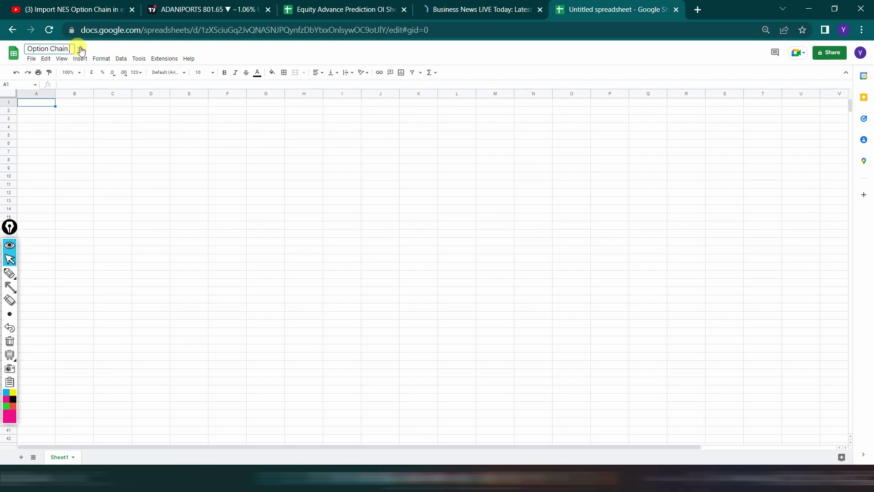
type("Data")
On Moneycontrol's F&O Market Snapshot, look up index options for BANKNIFTY.
left_click(461, 8)
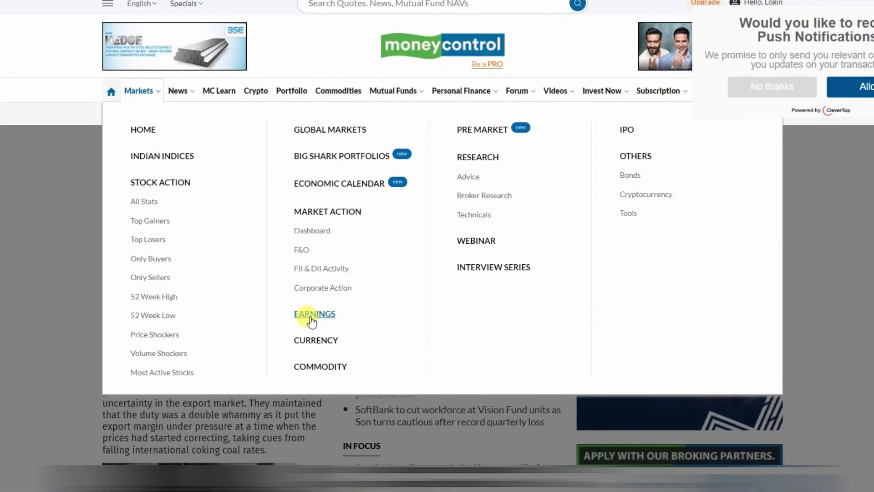
left_click(290, 247)
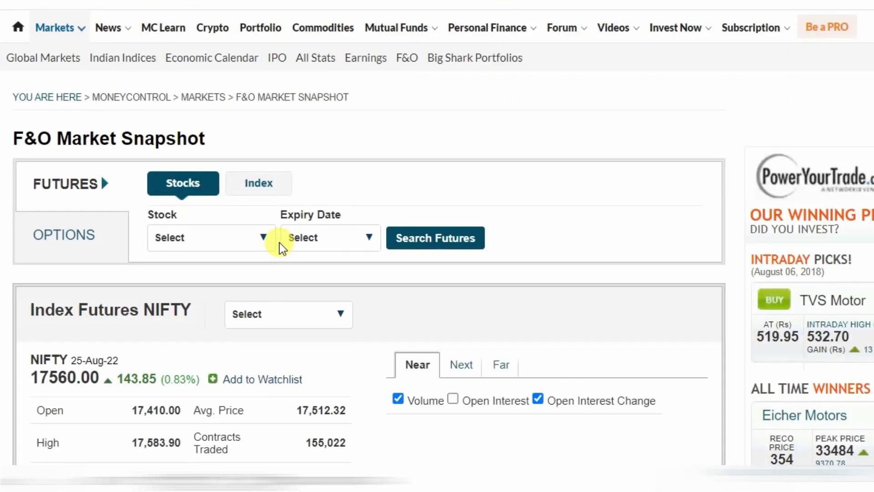
left_click(207, 267)
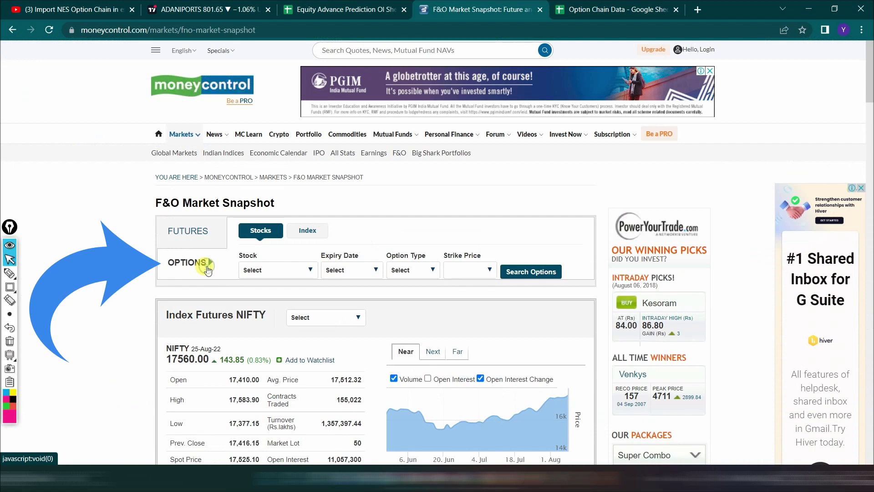
left_click(300, 231)
left_click(289, 270)
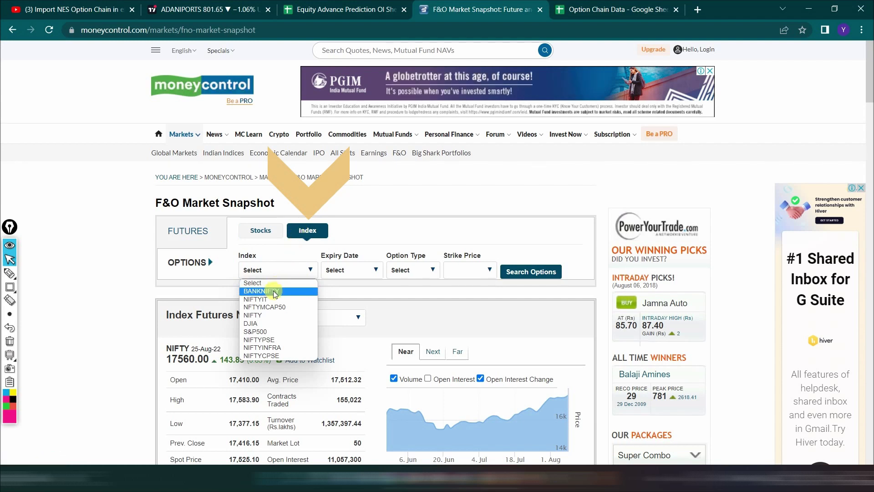
left_click(262, 291)
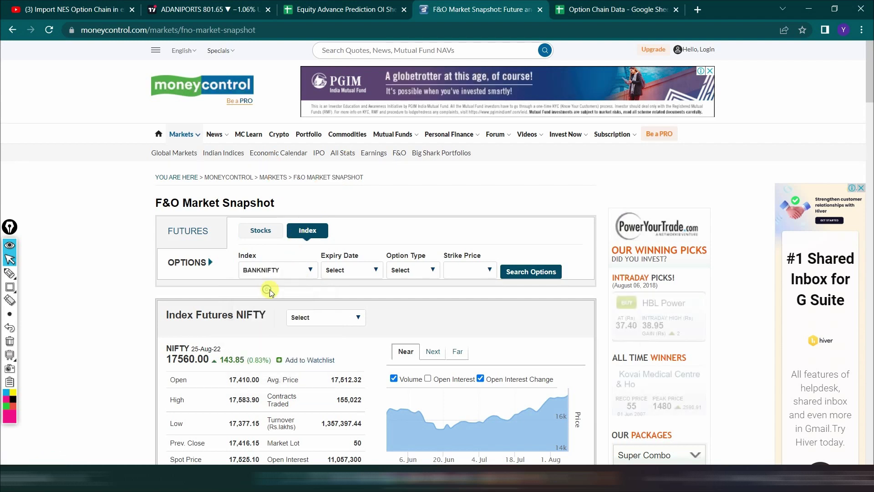
Choose expiry 11-08-2022, option type CE and strike price 37600.00.
left_click(333, 271)
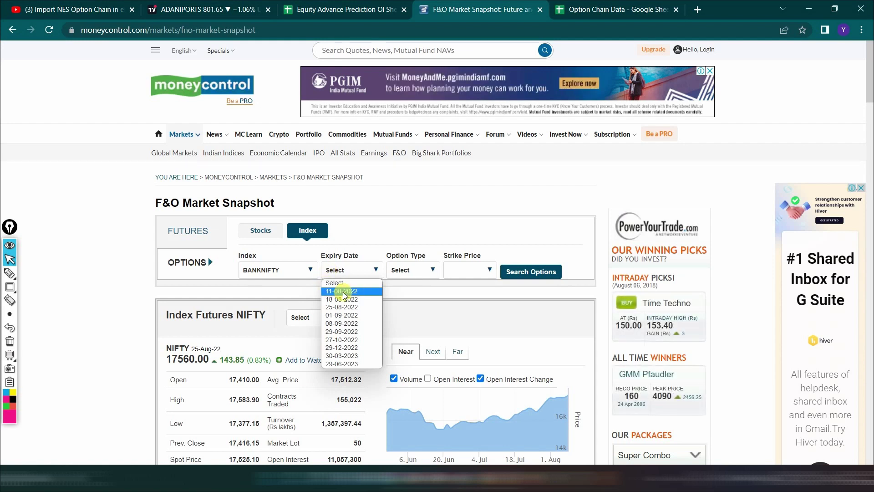
left_click(343, 291)
left_click(402, 271)
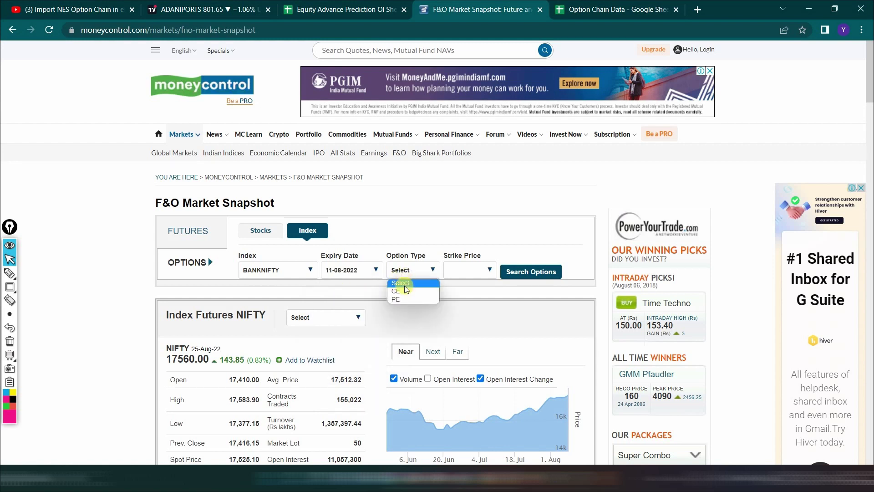
left_click(405, 292)
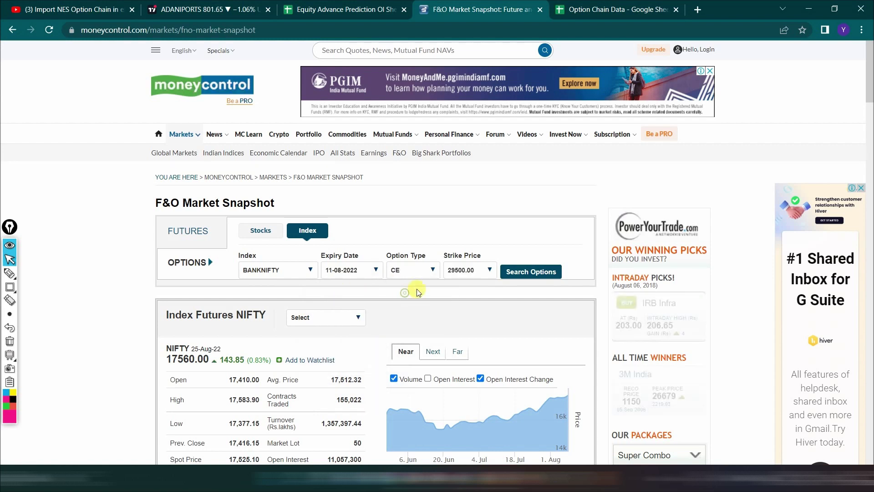
left_click(461, 272)
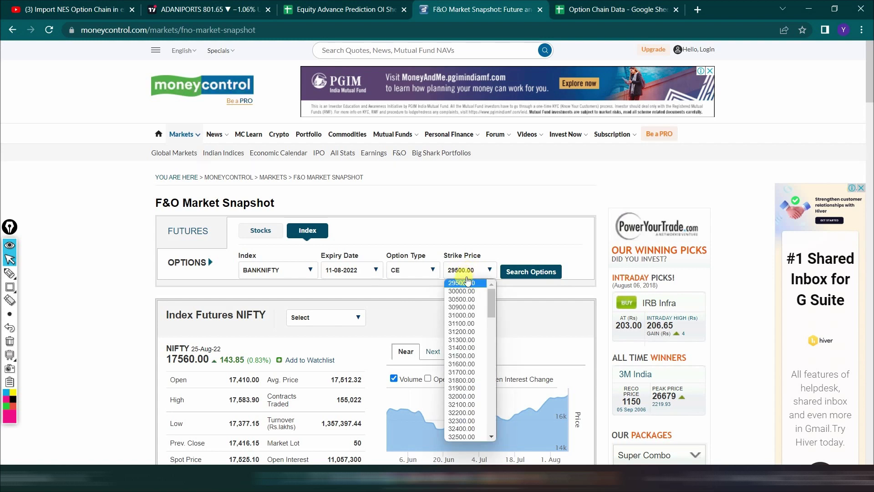
scroll(458, 383, "down", 5)
scroll(462, 396, "down", 5)
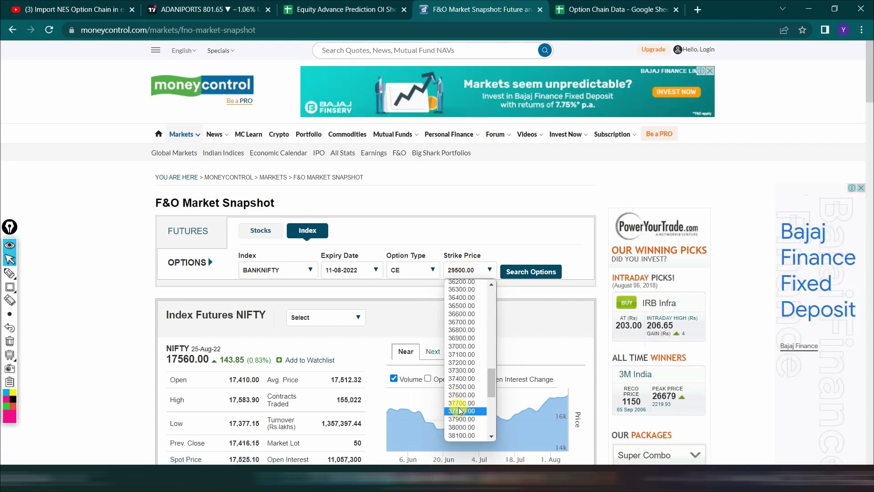
left_click(463, 396)
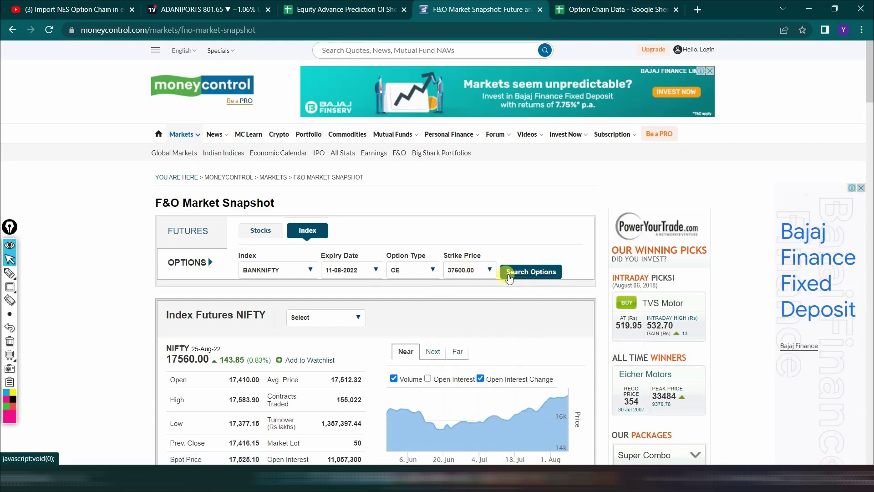
Highlight the Search Options button with an annotation box, then run the search.
left_click(10, 287)
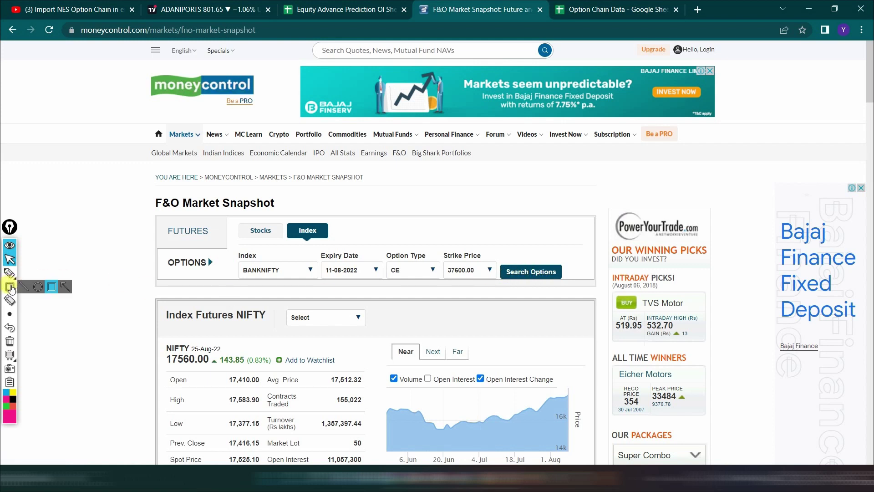
left_click_drag(500, 249, 580, 288)
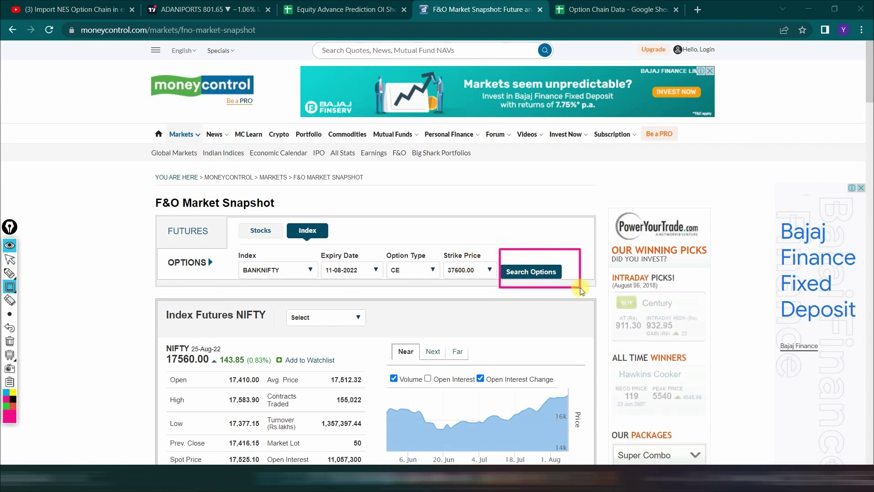
left_click(10, 260)
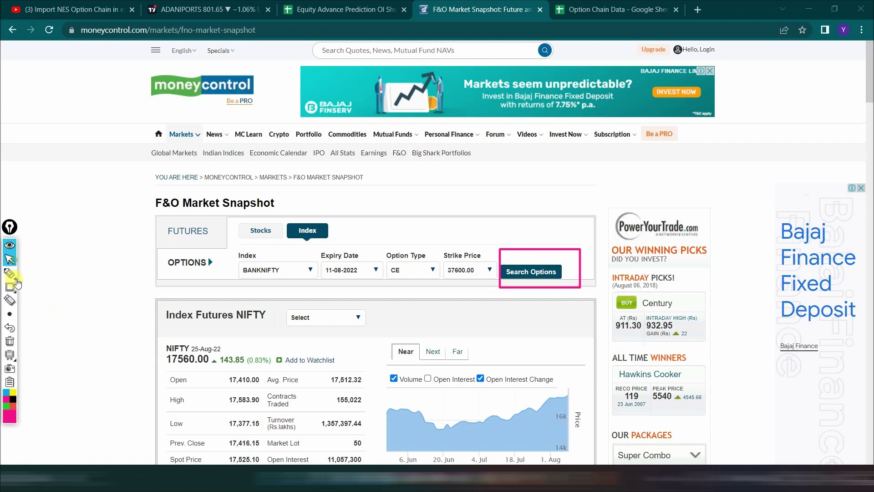
left_click(9, 341)
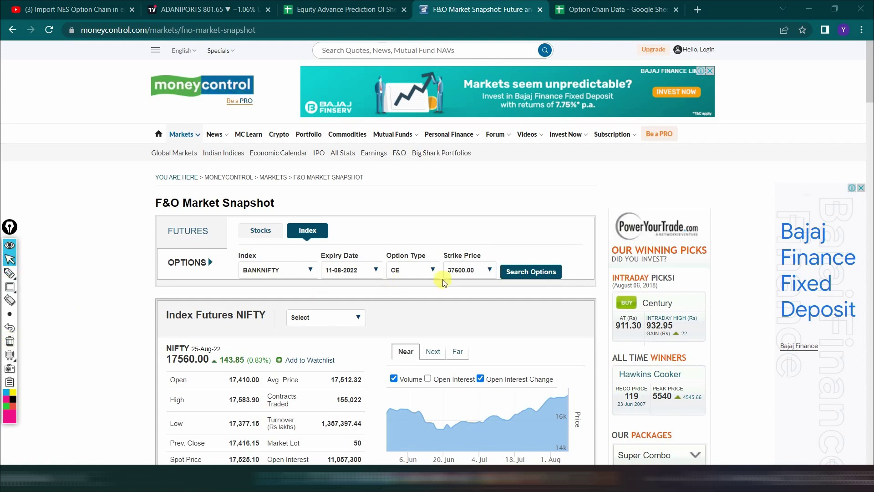
left_click(518, 275)
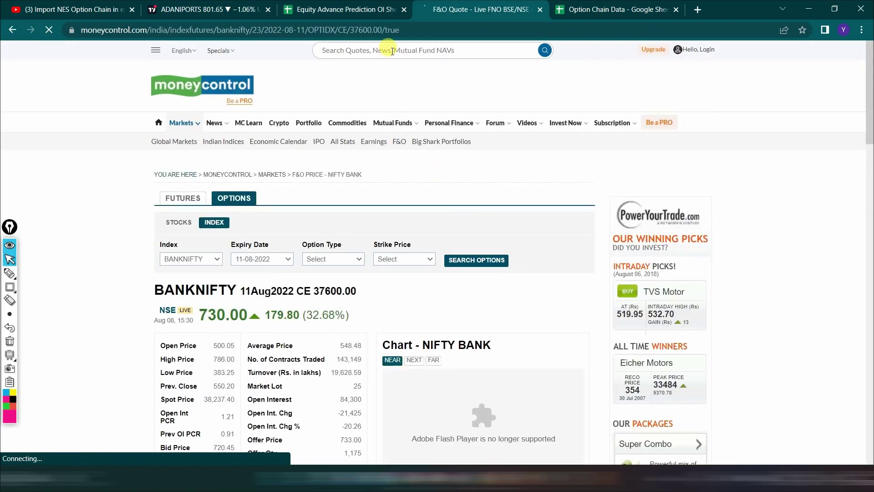
Select and copy the BANKNIFTY 37600 CE quote page URL, then switch to Option Chain Data.
left_click(362, 29)
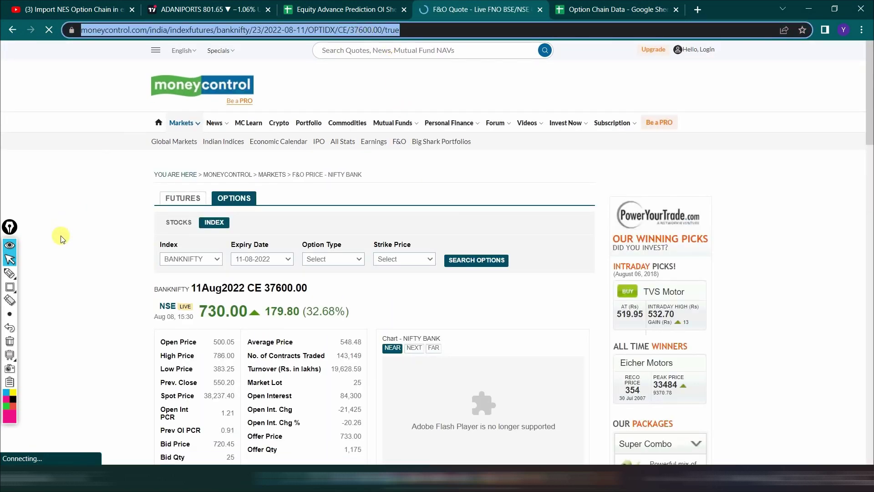
left_click(8, 275)
mouse_move(67, 41)
left_mouse_down()
mouse_move(417, 40)
mouse_move(322, 20)
mouse_move(114, 17)
mouse_move(57, 38)
left_mouse_up()
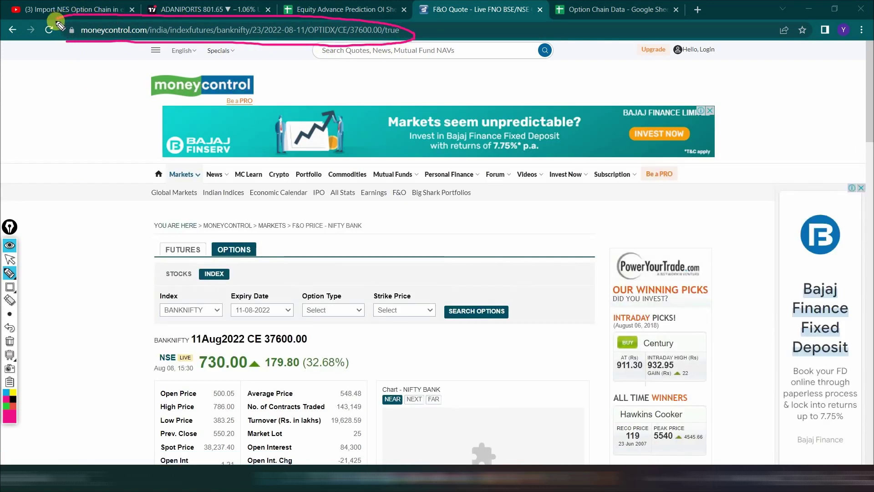
left_click(10, 259)
left_click(9, 341)
left_click(364, 30)
left_click_drag(450, 30, 58, 28)
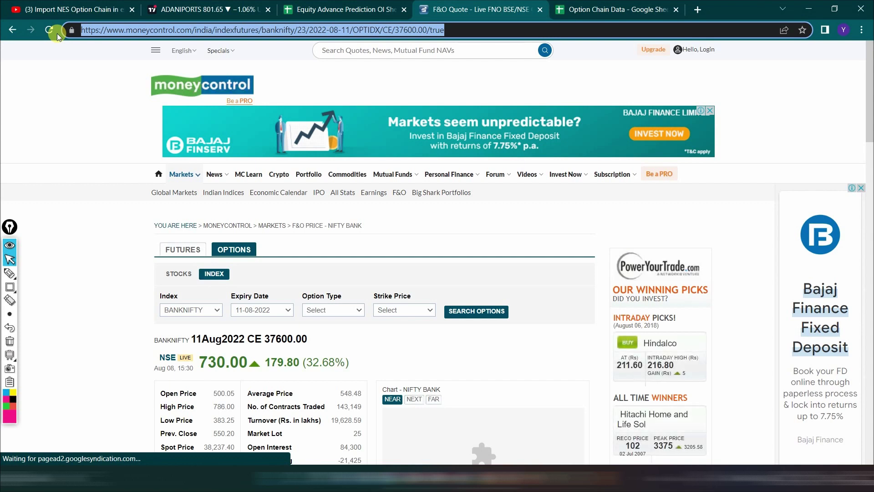
left_click(588, 5)
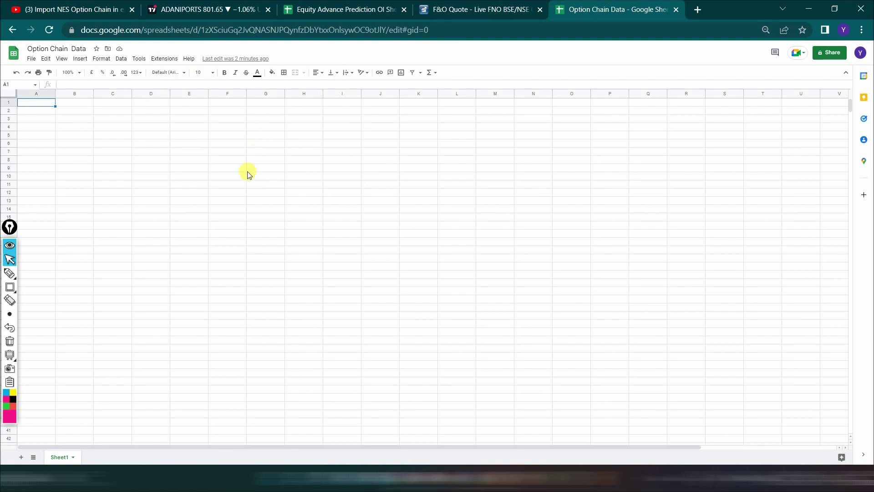
In A5, enter =IMPORTHTML with the pasted quote URL, "table" and table index 5.
left_click(38, 135)
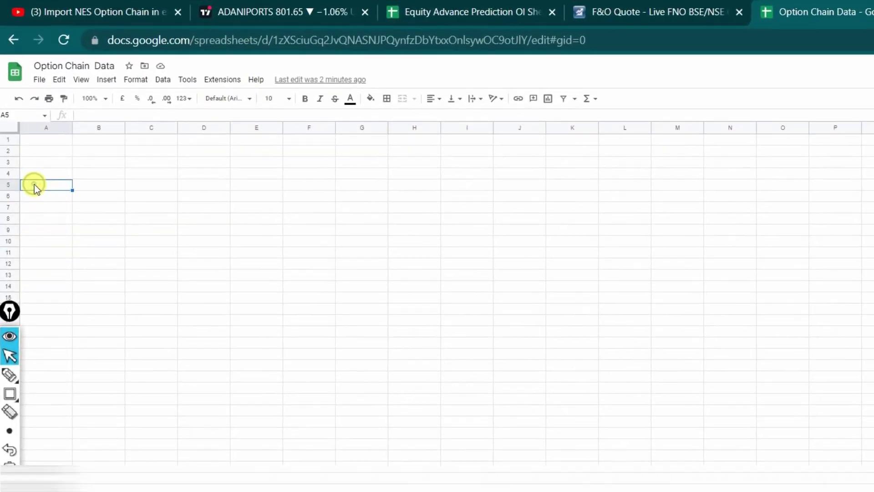
type("=")
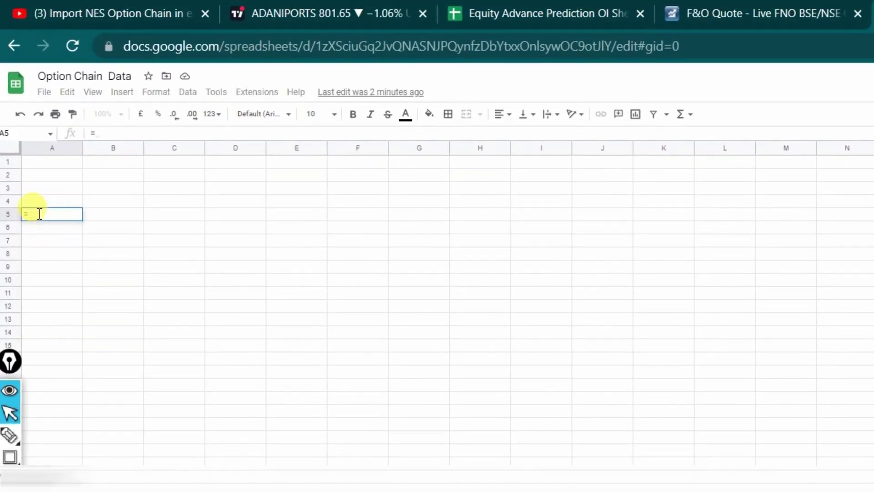
type("im")
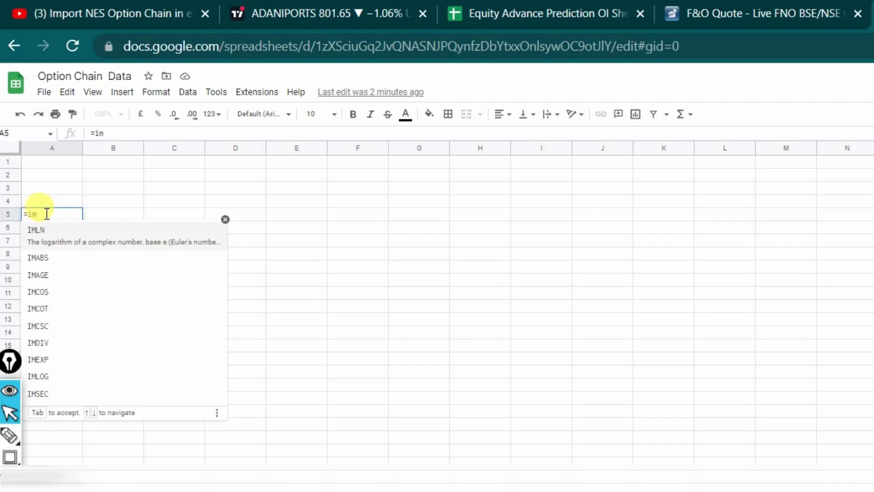
type("p")
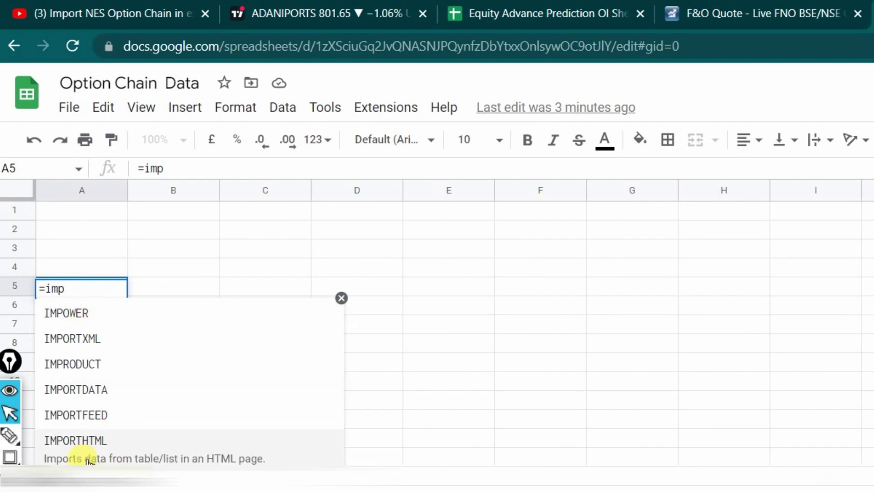
left_click(90, 459)
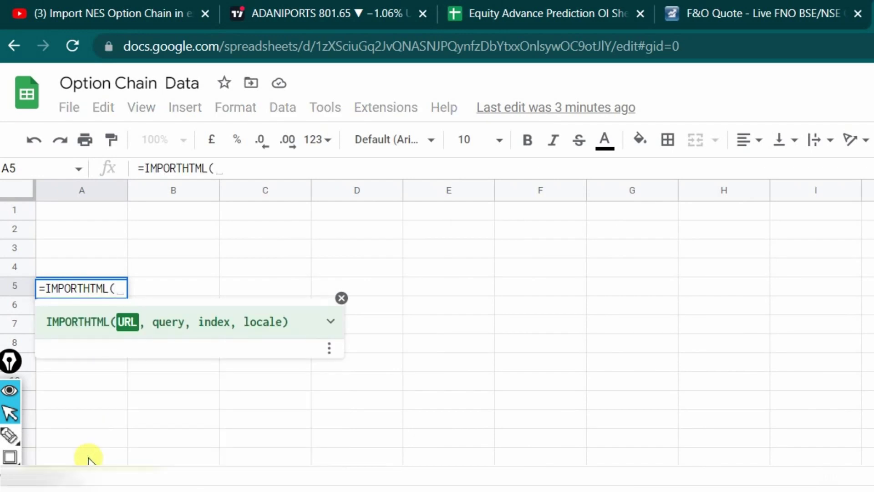
type("\"https://www.moneycontrol.com/india/indexfutures/banknifty/23/2022-08-11/OPTIDX/CE/37600.00/true")
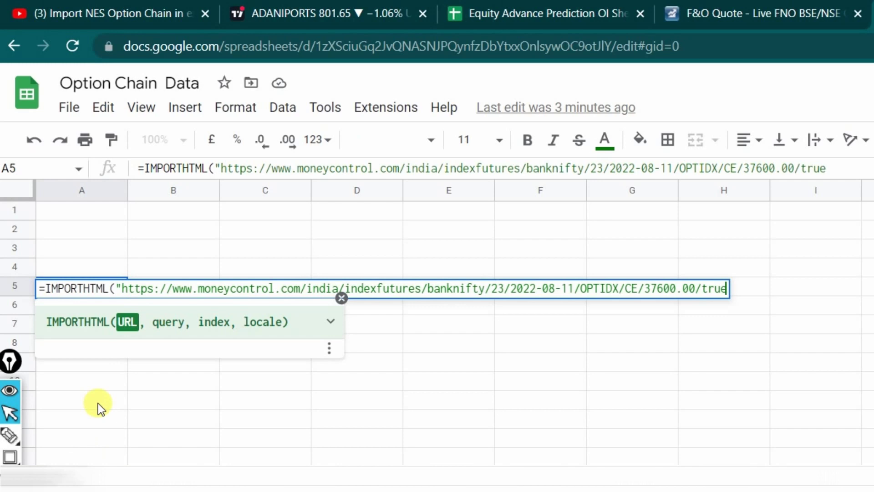
type("\"")
type(",")
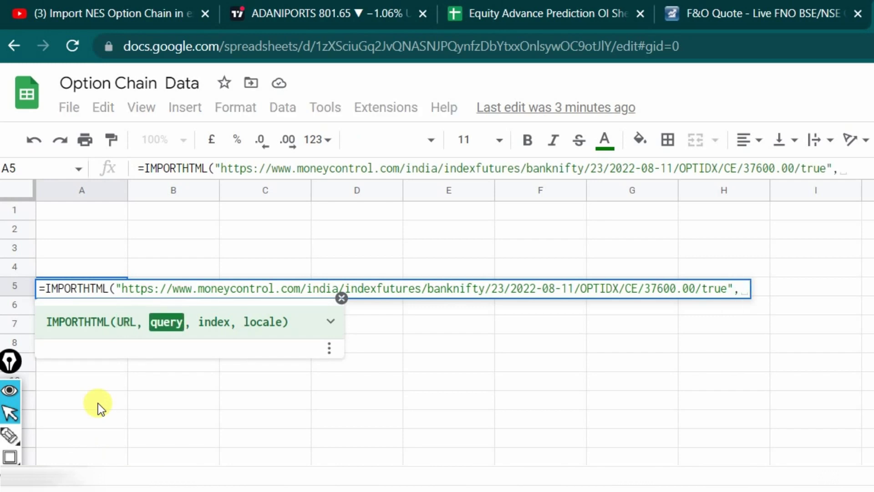
key("BackSpace")
type("\"table\"5")
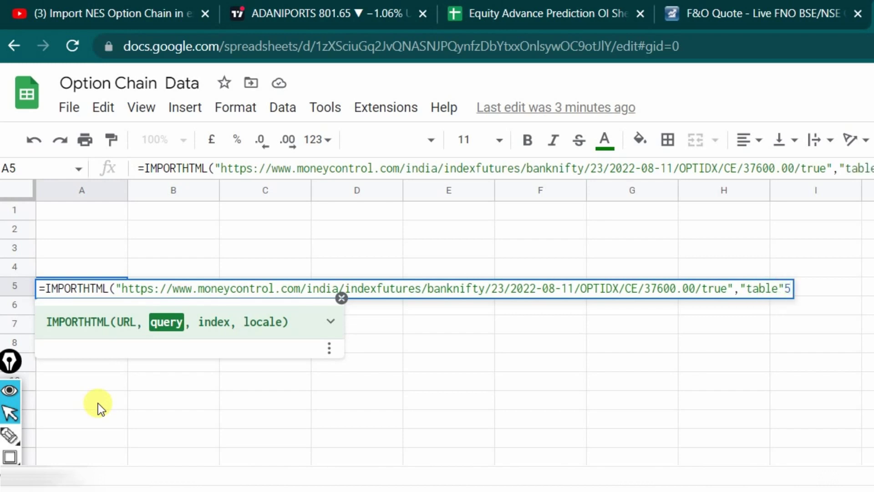
type(",")
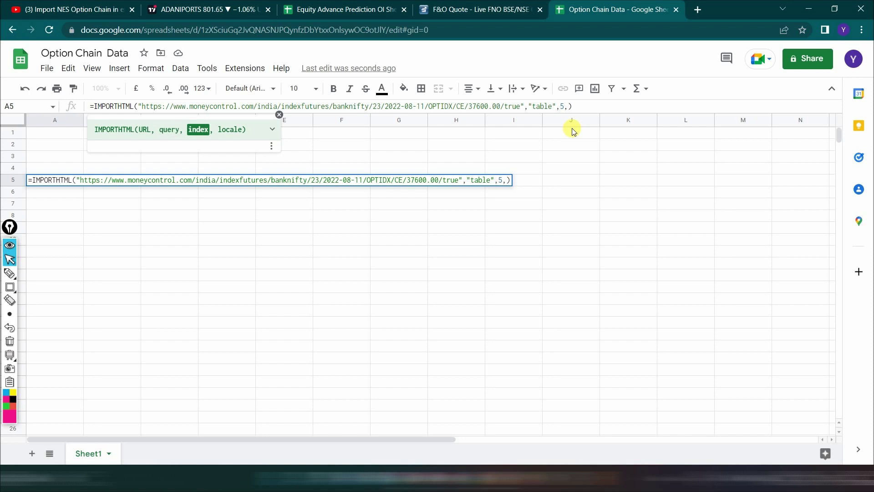
key("BackSpace")
key("BackSpace")
Commit the A5 IMPORTHTML formula and rename Sheet1 to 'Banknifty data'.
type("5")
key("Return")
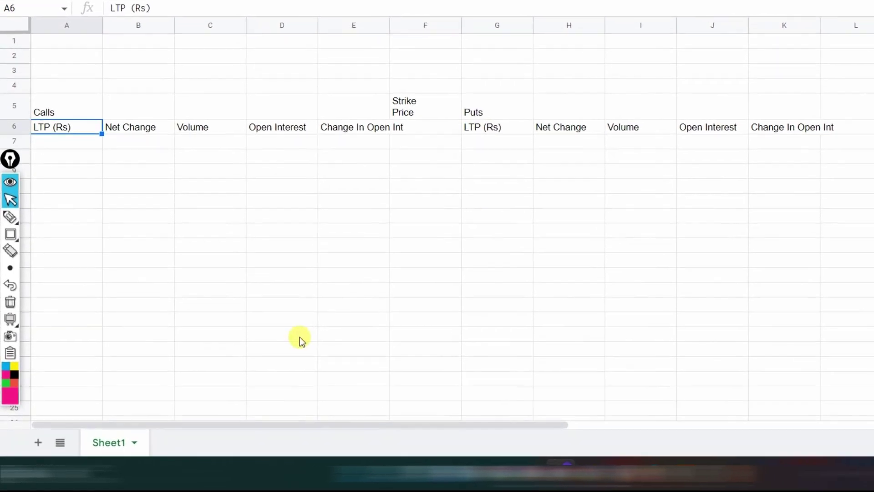
right_click(124, 434)
left_click(111, 245)
type("Banknifty dat")
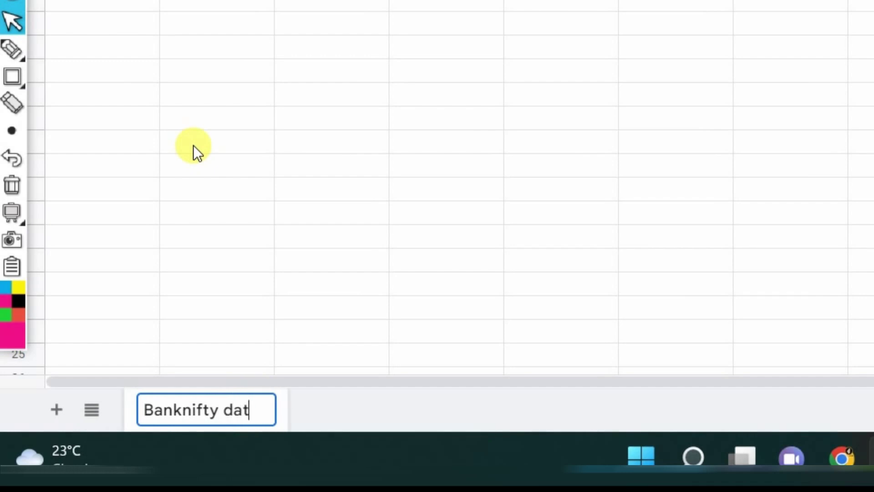
type("a")
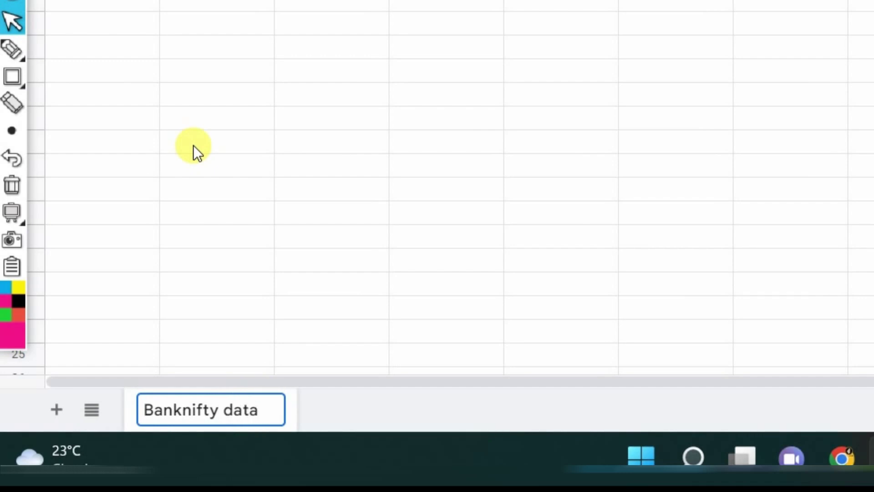
left_click(233, 164)
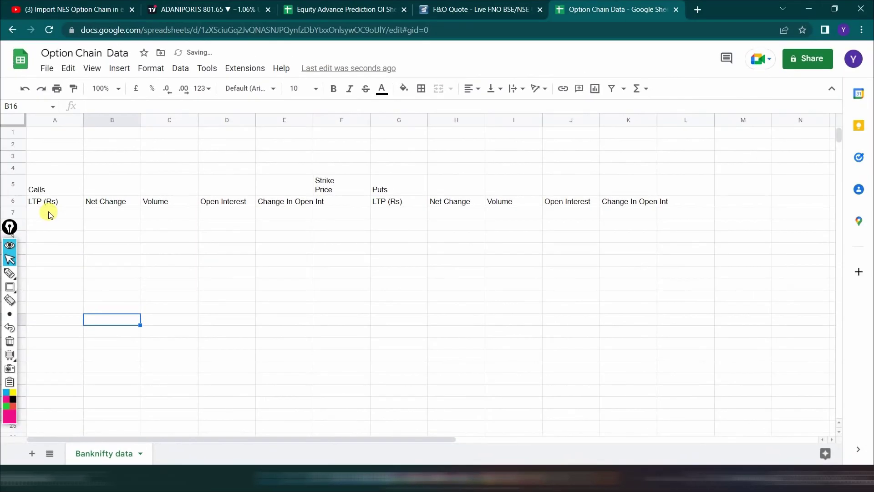
Enter =IMPORTHTML(pasted Moneycontrol Banknifty URL, "table", 6) in cell A7.
left_click(50, 214)
type("=imp")
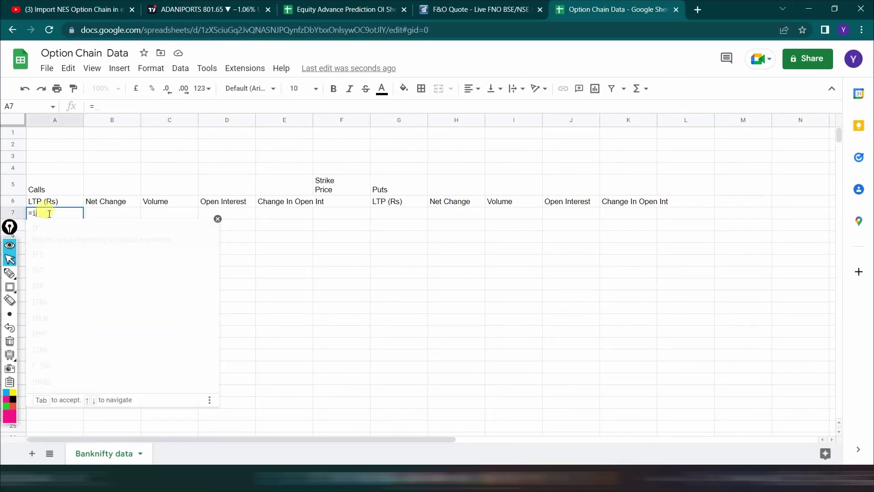
type("o")
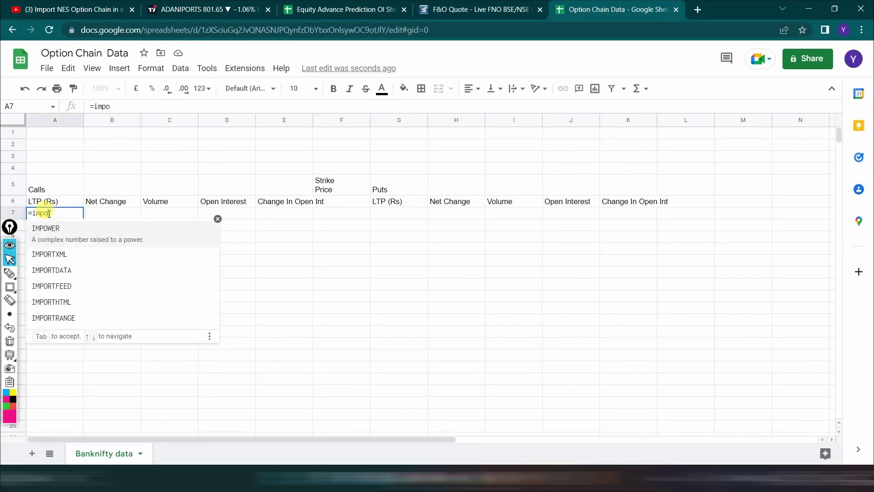
left_click(69, 302)
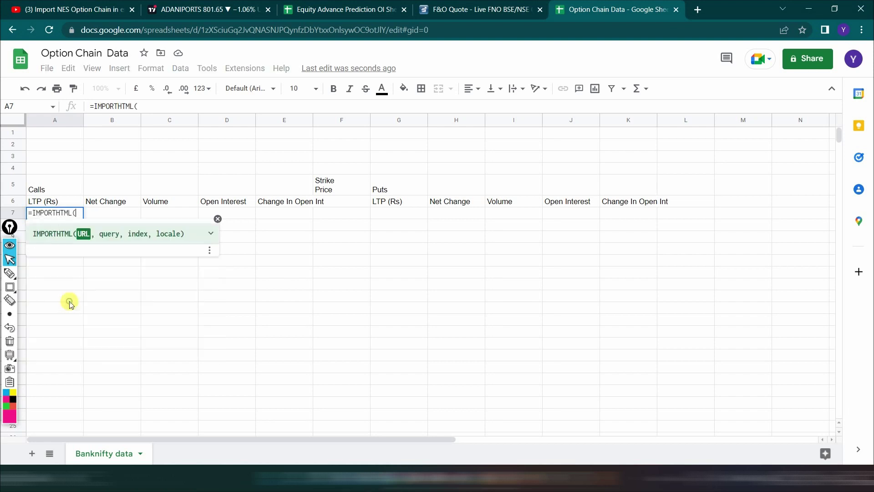
type("\"")
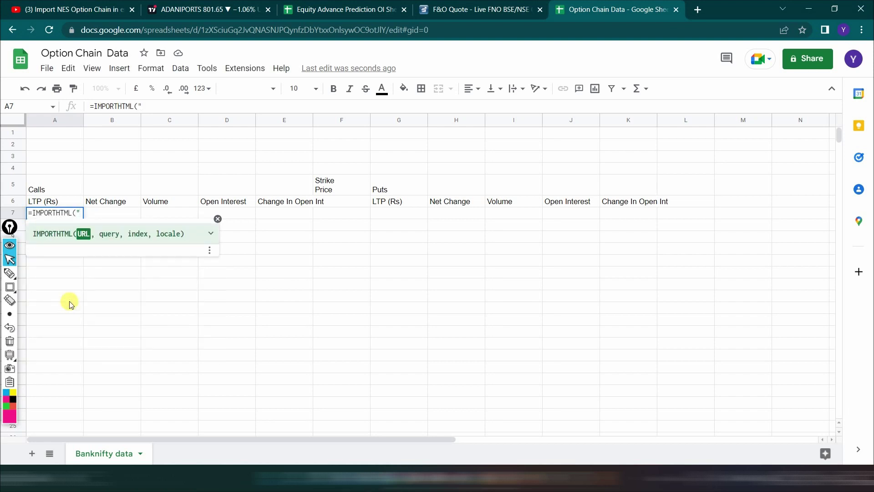
type("https://www.moneycontrol.com/india/indexfutures/banknifty/23/2022-08-11/OPTIDX/CE/37600.00/true")
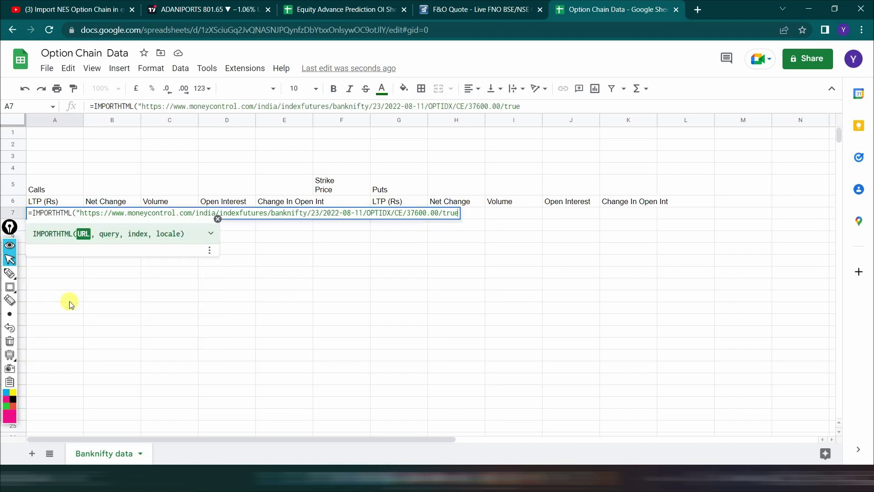
type("\"")
type(", ")
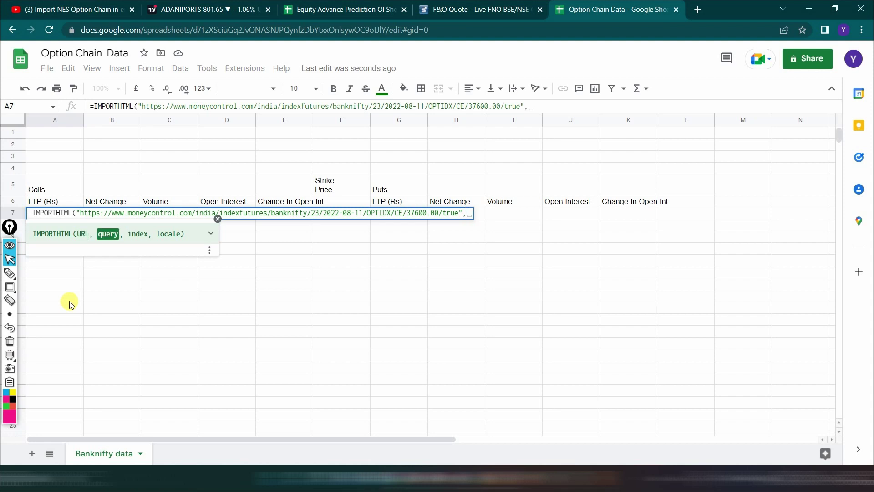
type("\"")
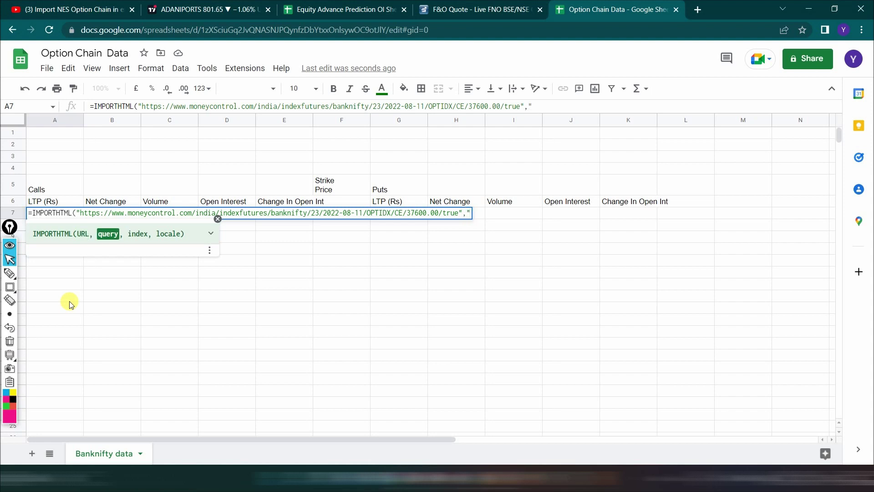
type("table")
type("\"")
type(",6")
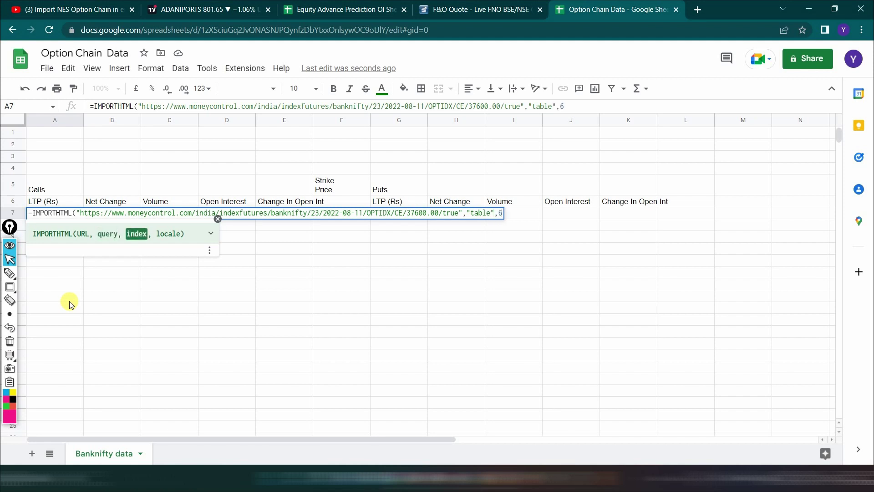
type(")")
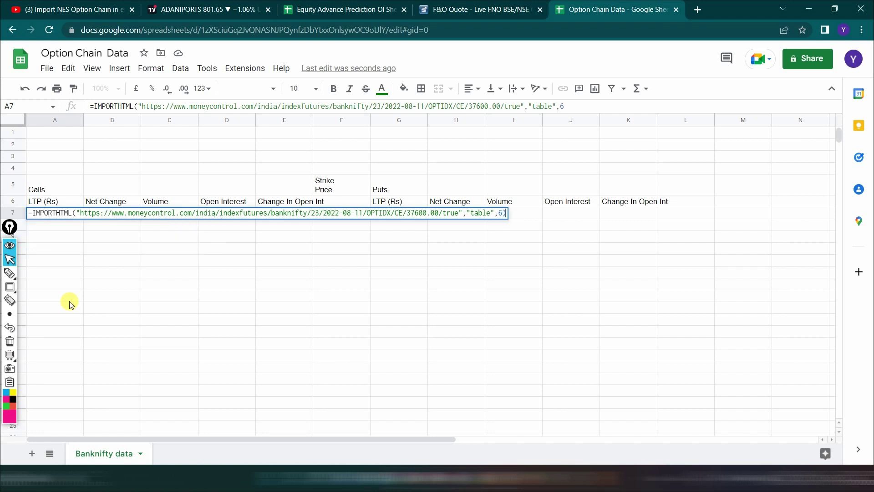
key("Return")
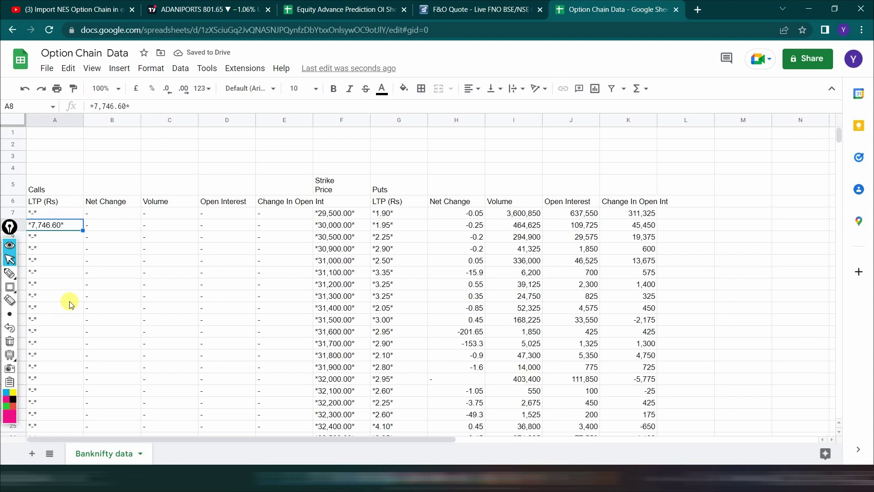
Scroll through the imported Banknifty option chain rows to check them.
scroll(95, 280, "down", 3)
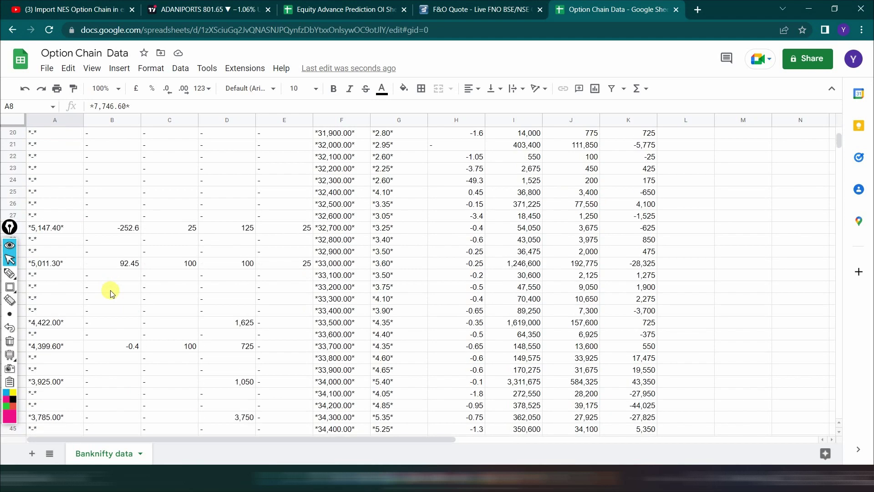
scroll(137, 287, "down", 8)
scroll(159, 286, "down", 15)
scroll(157, 285, "down", 8)
scroll(157, 285, "up", 15)
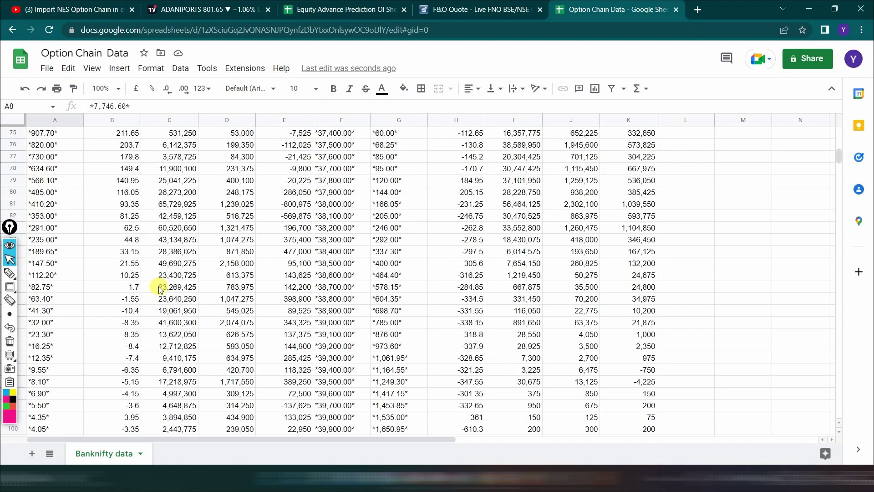
scroll(160, 289, "up", 10)
scroll(159, 289, "up", 10)
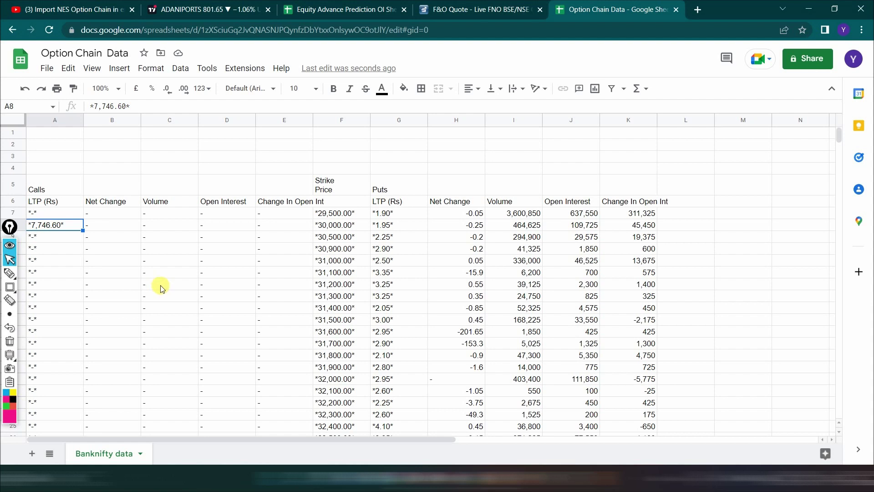
Add a new sheet and rename it 'Nifty'.
left_click(32, 453)
right_click(205, 453)
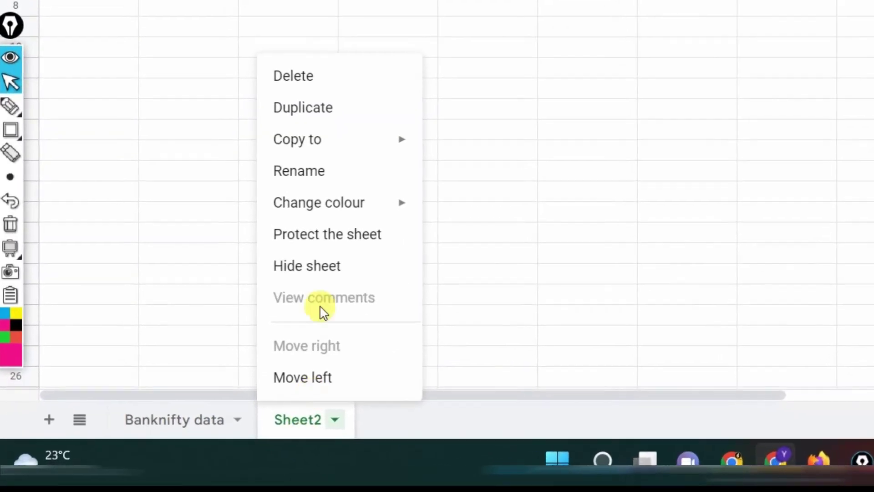
left_click(368, 146)
type("Nifty")
left_click(373, 128)
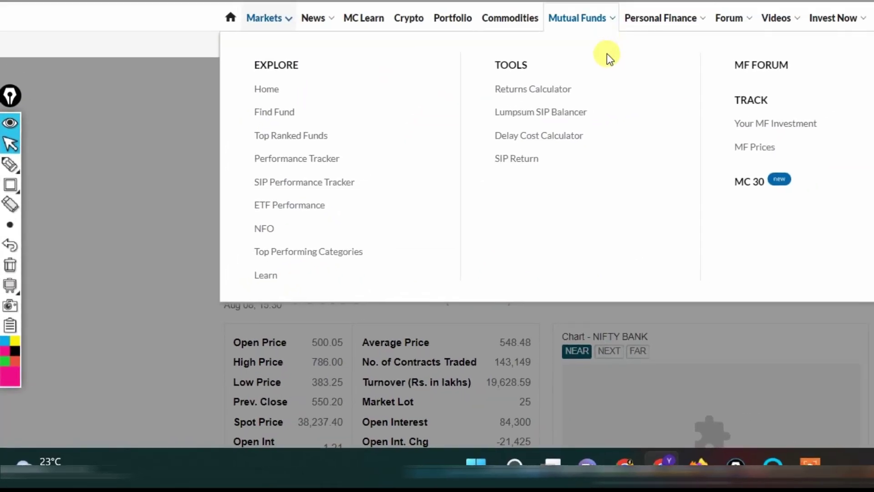
Search Moneycontrol for the NIFTY option with expiry 11-08-2022, type CE, strike 17300.00.
scroll(105, 321, "down", 1)
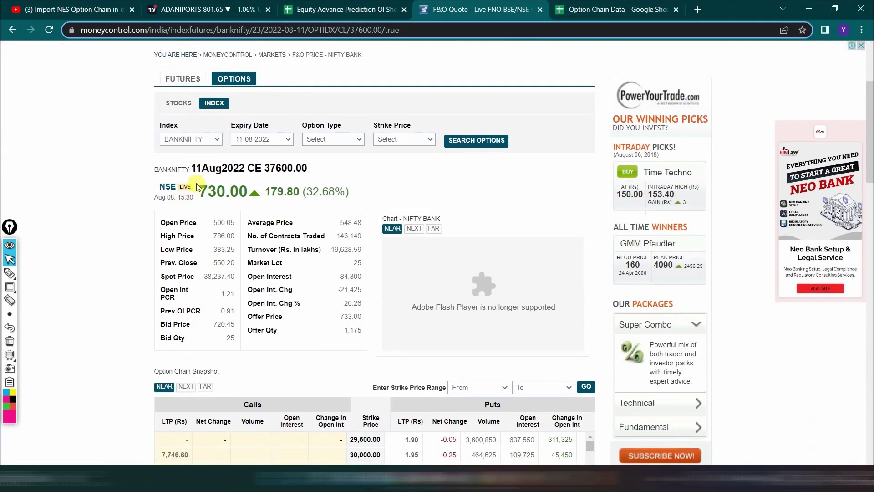
left_click(201, 139)
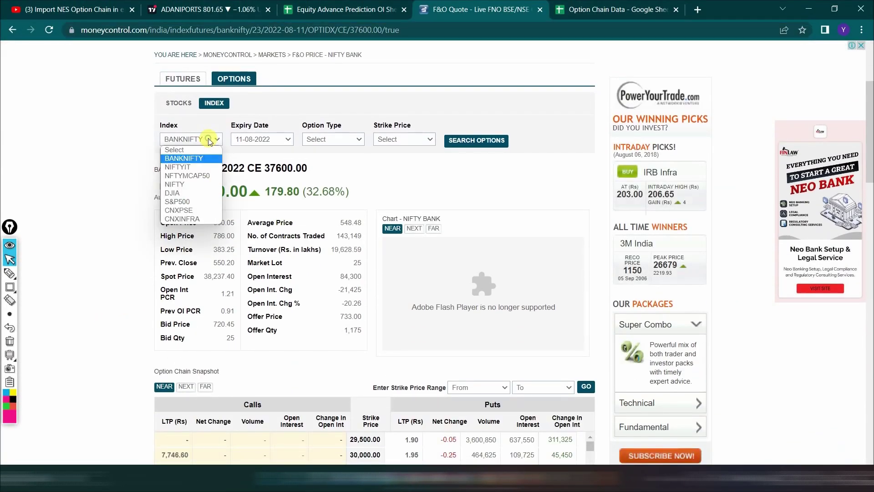
left_click(191, 185)
left_click(260, 139)
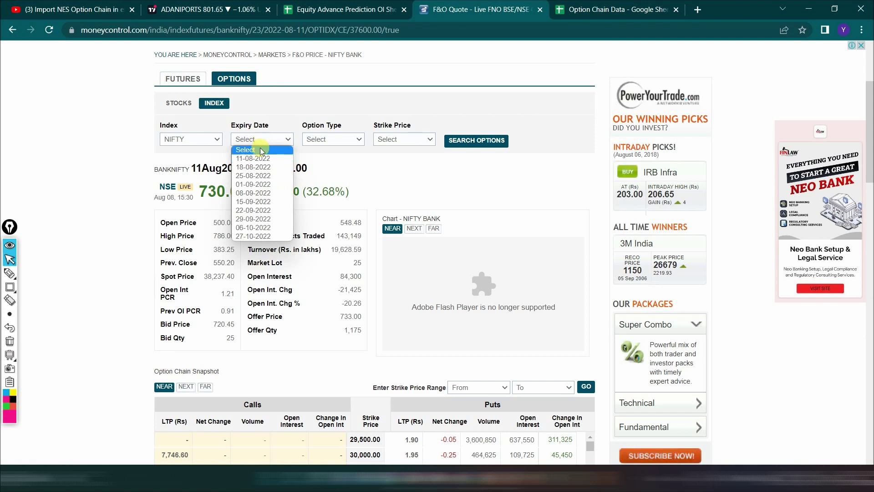
left_click(257, 156)
left_click(316, 139)
left_click(318, 156)
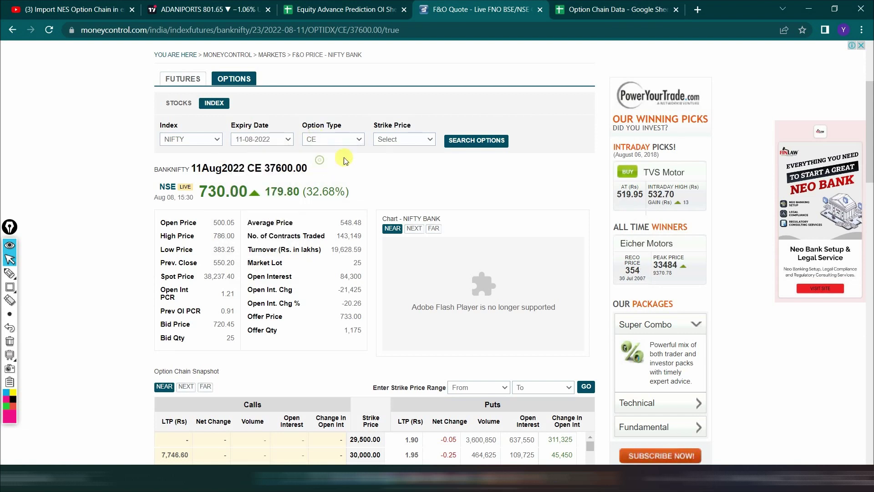
left_click(394, 138)
left_click(385, 241)
left_click(476, 140)
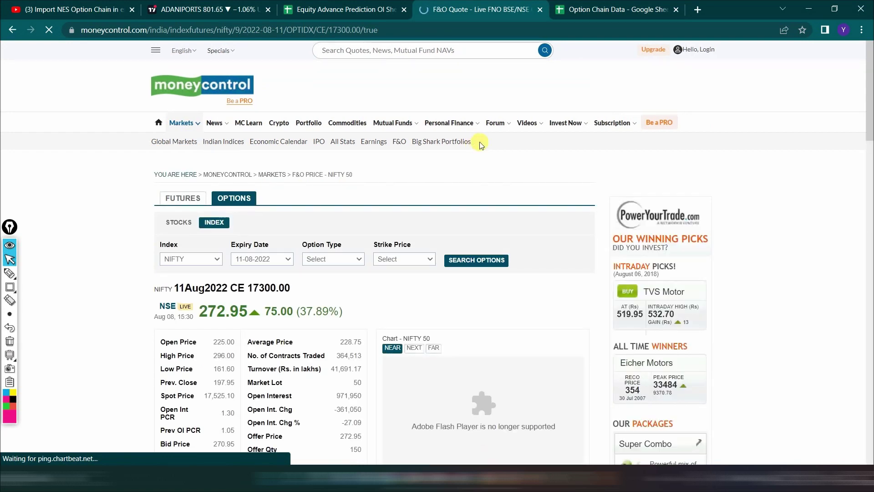
Select the NIFTY 17300 CE option page's address.
left_click(11, 274)
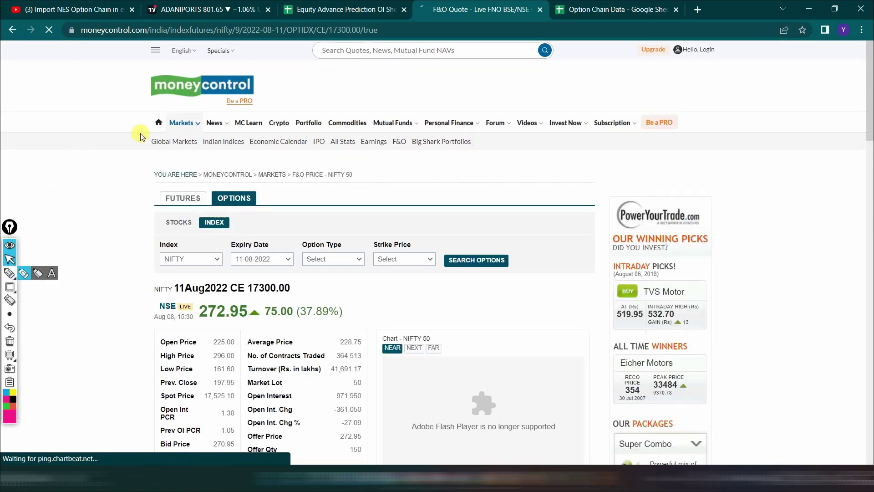
mouse_move(74, 44)
left_mouse_down()
mouse_move(80, 21)
mouse_move(69, 43)
left_mouse_up()
left_click_drag(134, 323, 293, 326)
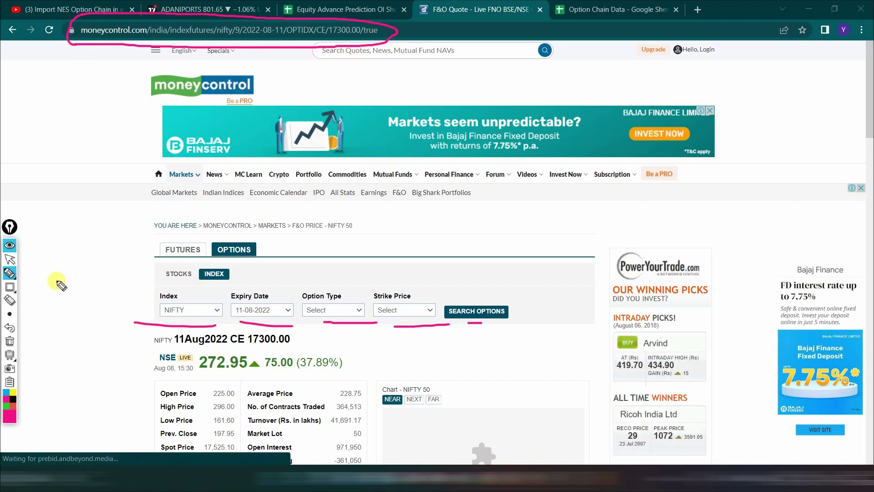
left_click(9, 259)
left_click(9, 341)
left_click(204, 32)
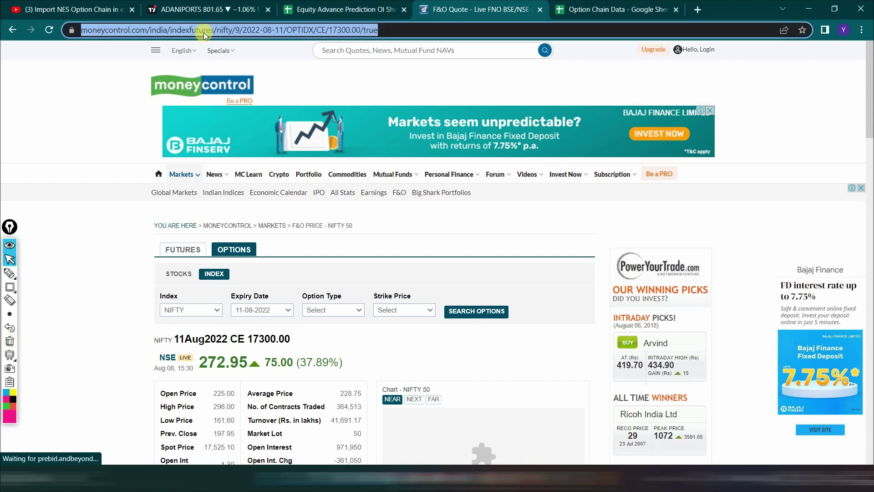
In the Nifty sheet's A5, enter =IMPORTHTML with the NIFTY page URL and table 5.
left_click(596, 9)
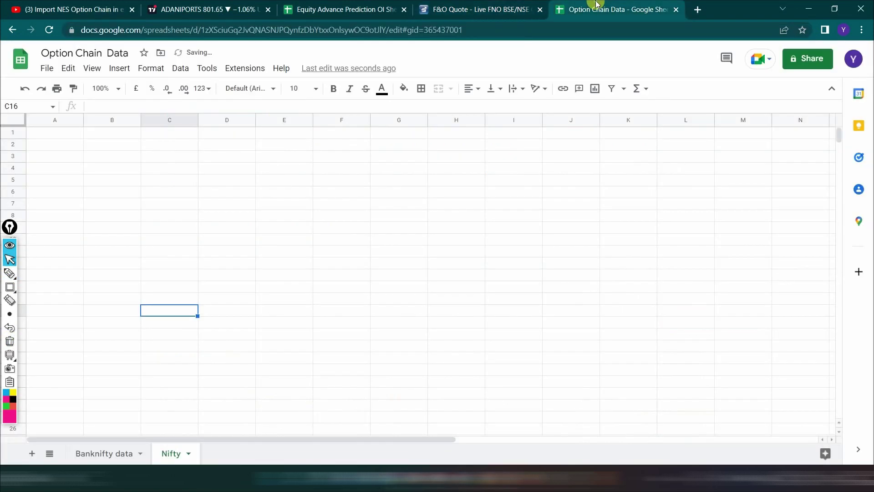
left_click(47, 182)
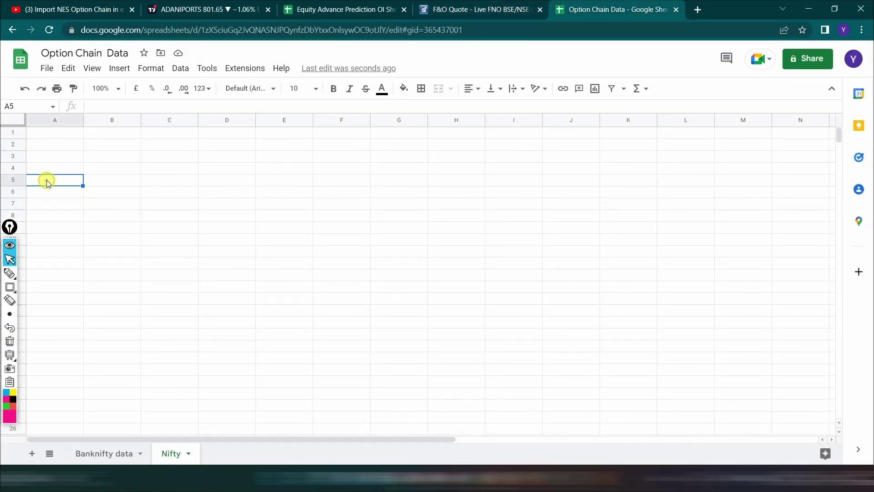
type("=")
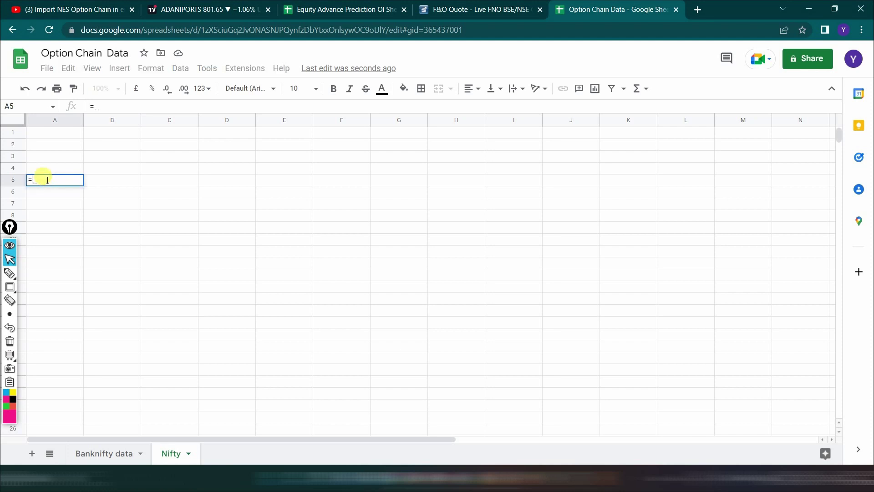
type("im")
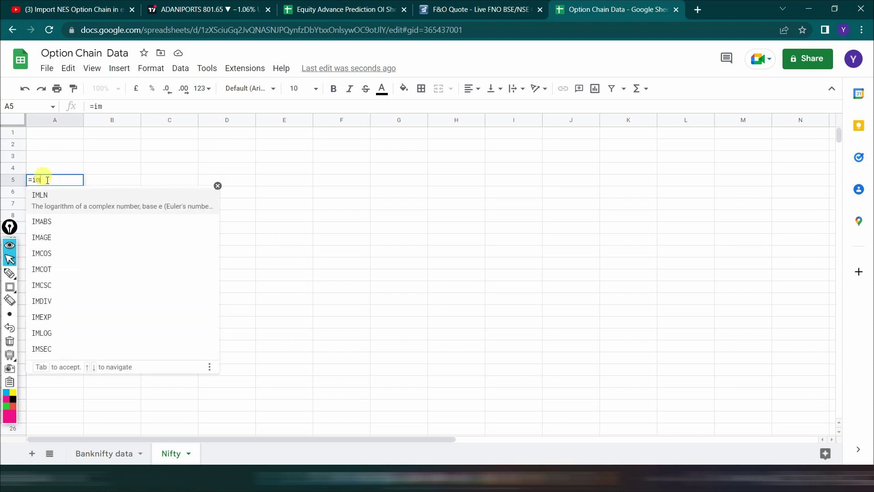
type("po")
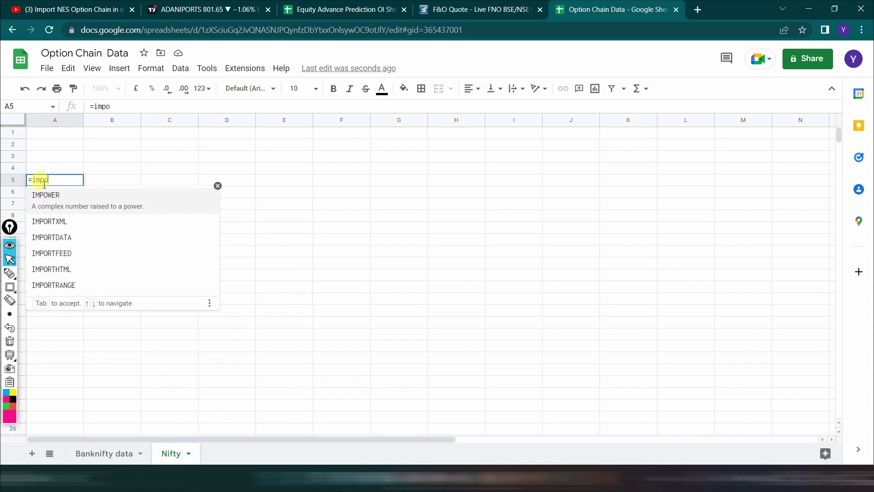
left_click(76, 272)
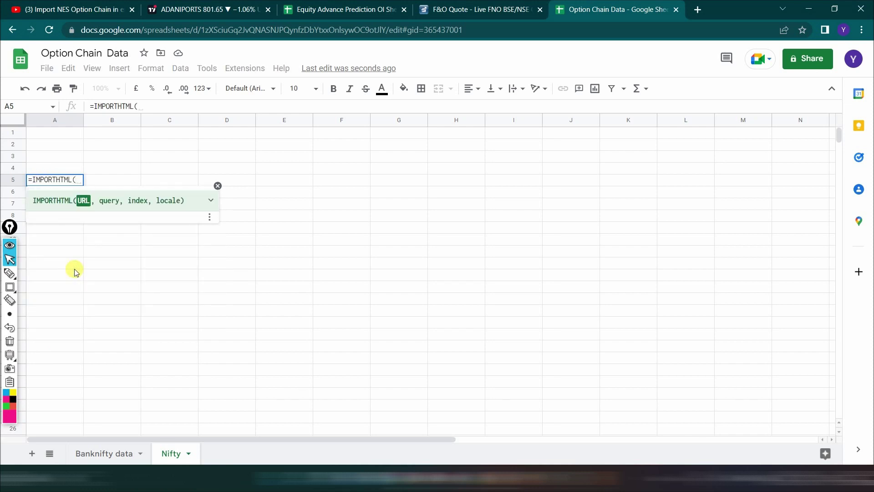
type("\"")
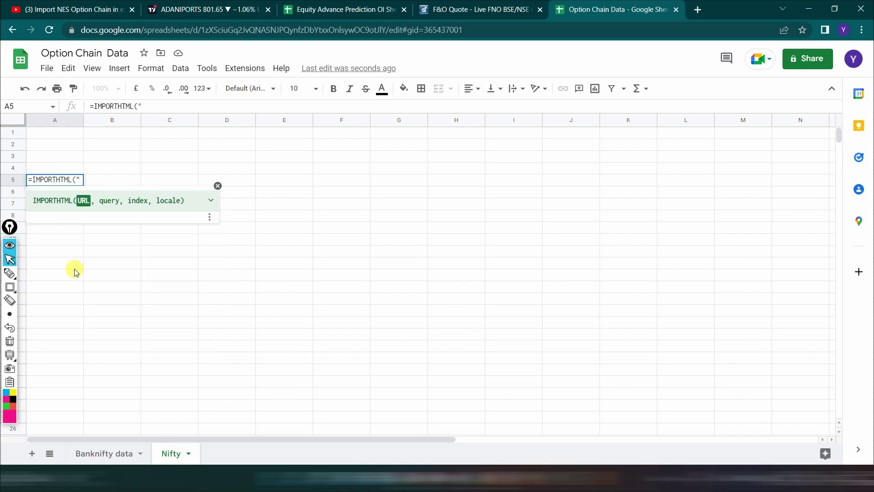
type("https://www.moneycontrol.com/india/indexfutures/nifty/9/2022-08-11/OPTIDX/CE/17300.00/true")
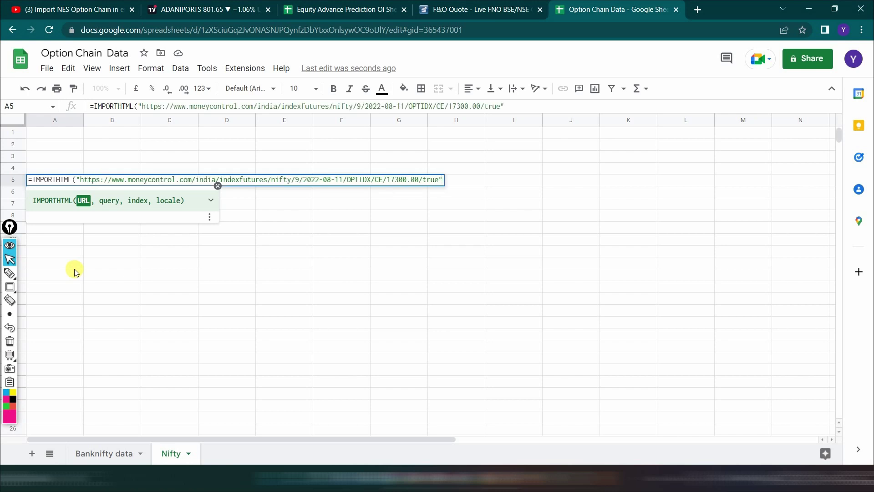
type(",")
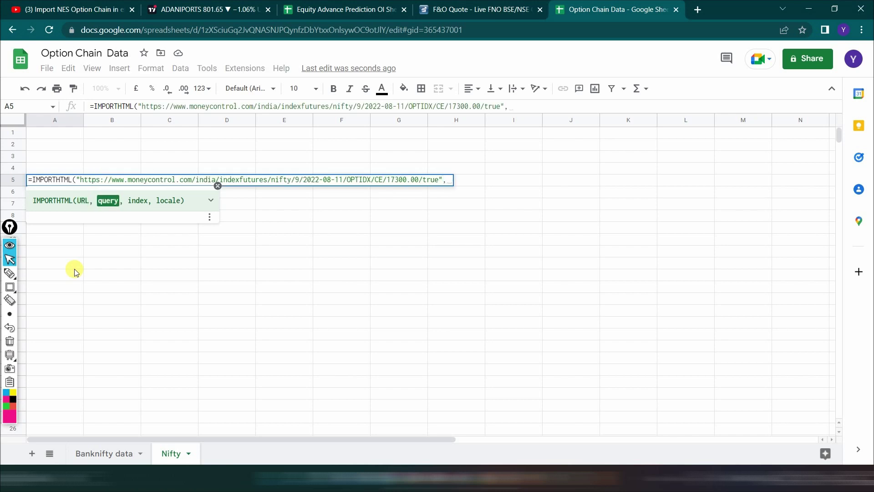
type("\"table")
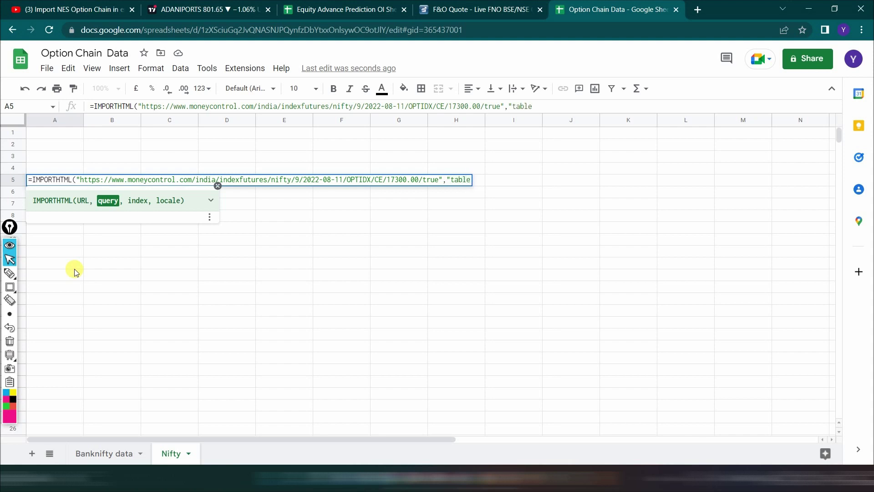
type("\",")
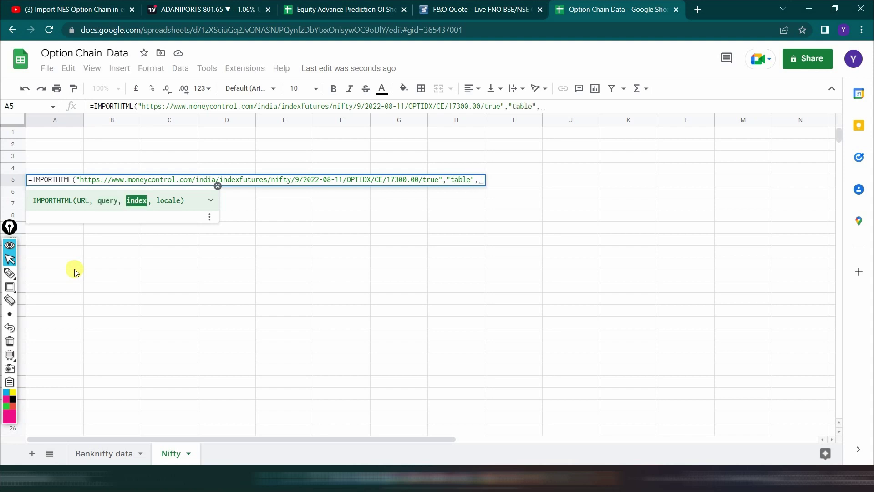
type("5")
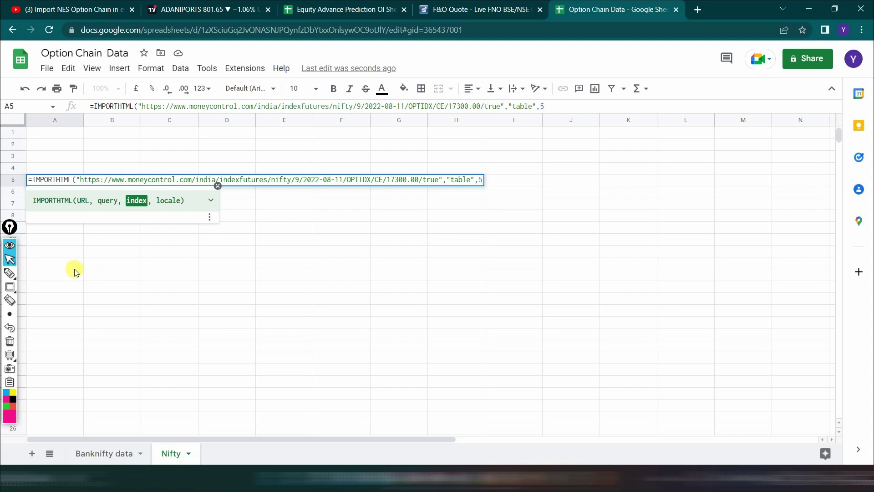
type(")")
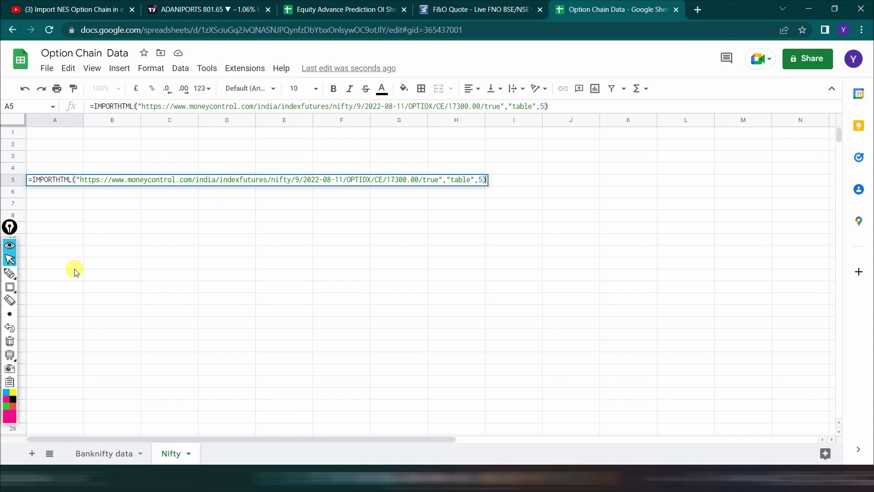
key("Return")
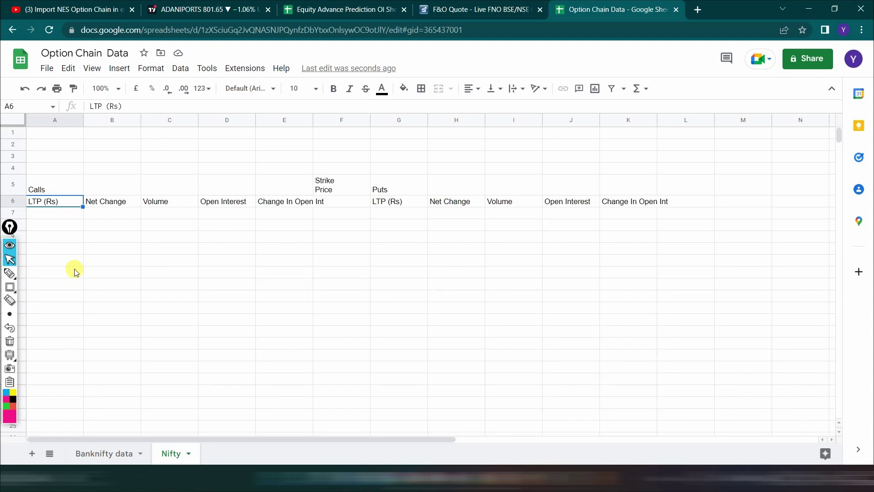
left_click(64, 218)
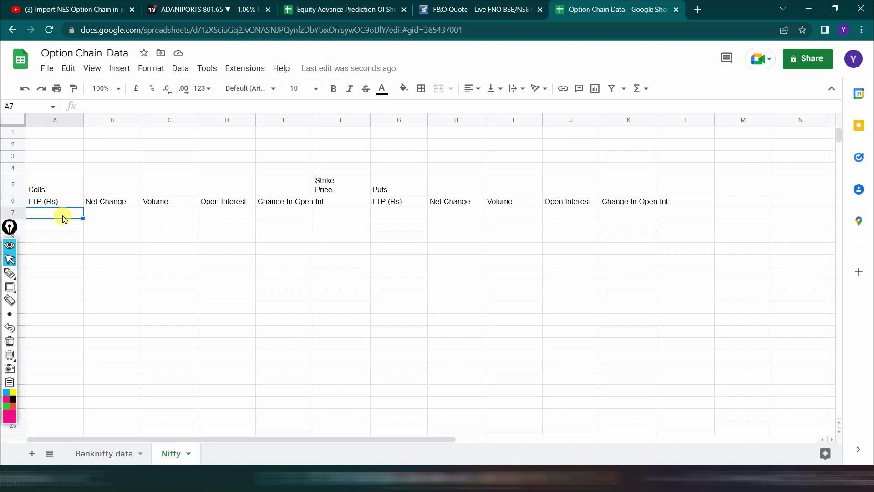
Enter =IMPORTHTML(pasted Moneycontrol URL, "table", 6) in cell A7.
type("=")
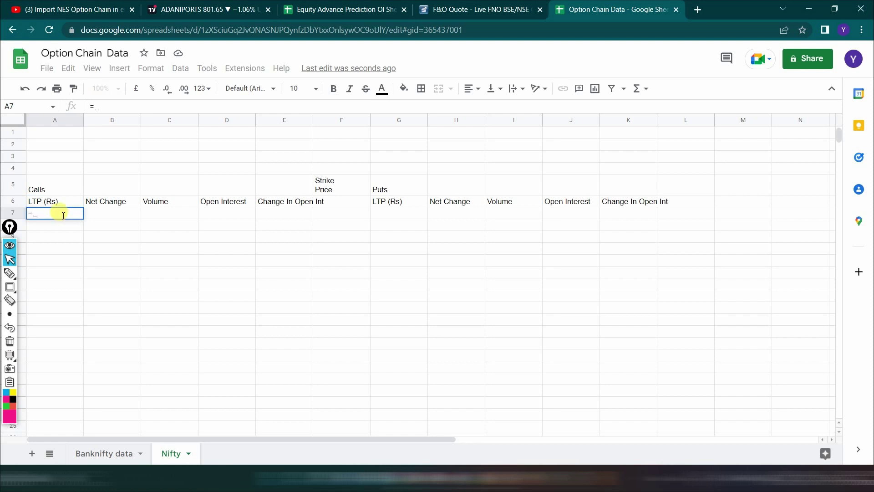
type("imp")
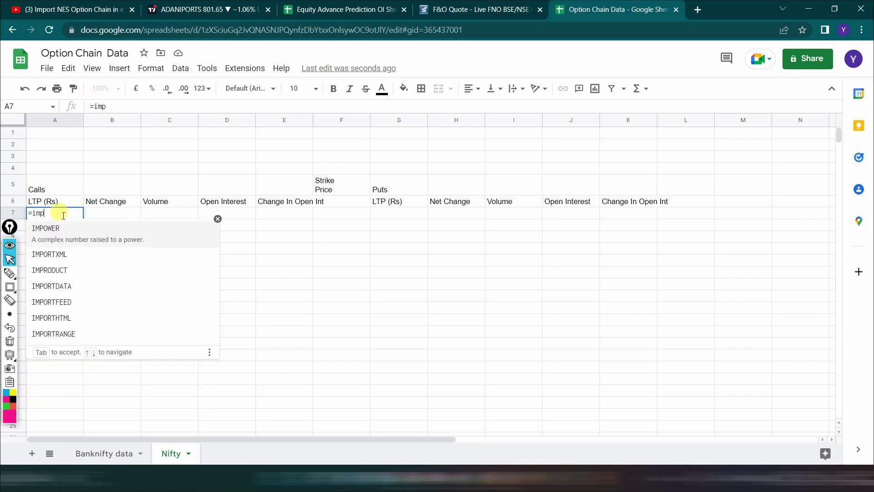
left_click(67, 318)
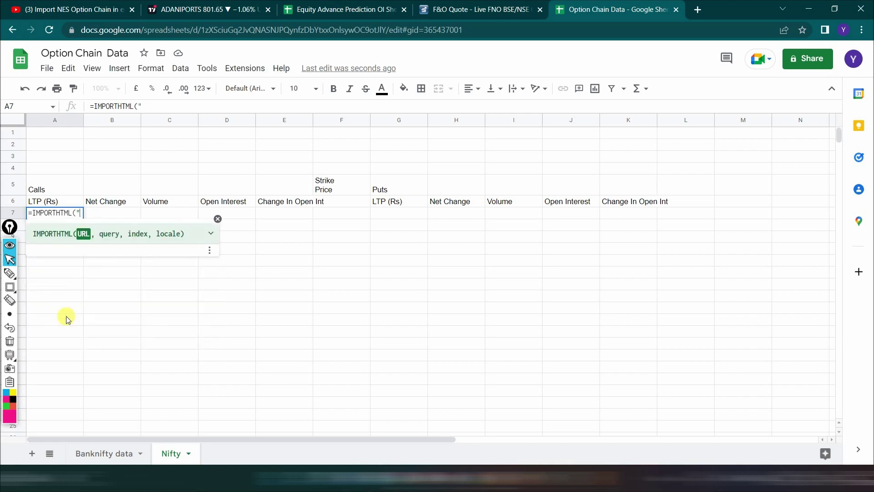
type("\"")
type("https://www.moneycontrol.com/india/indexfutures/nifty/9/2022-08-11/OPTIDX/CE/17300.00/true")
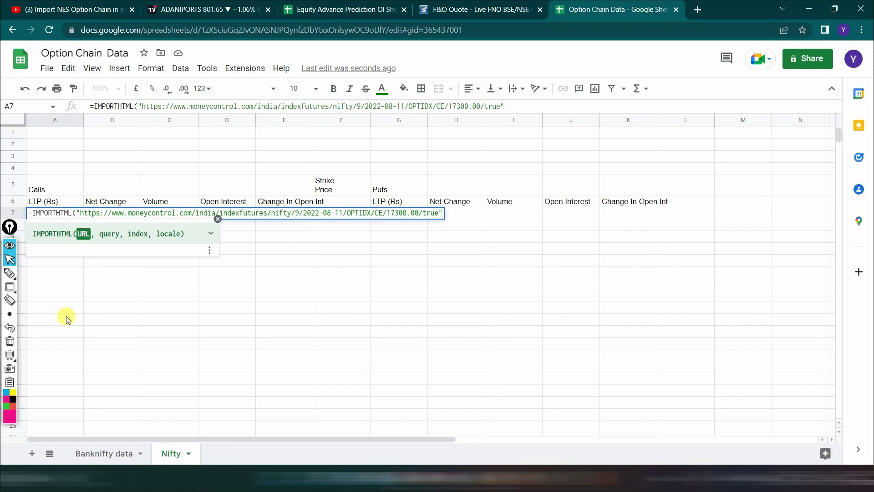
type(",\"table\"")
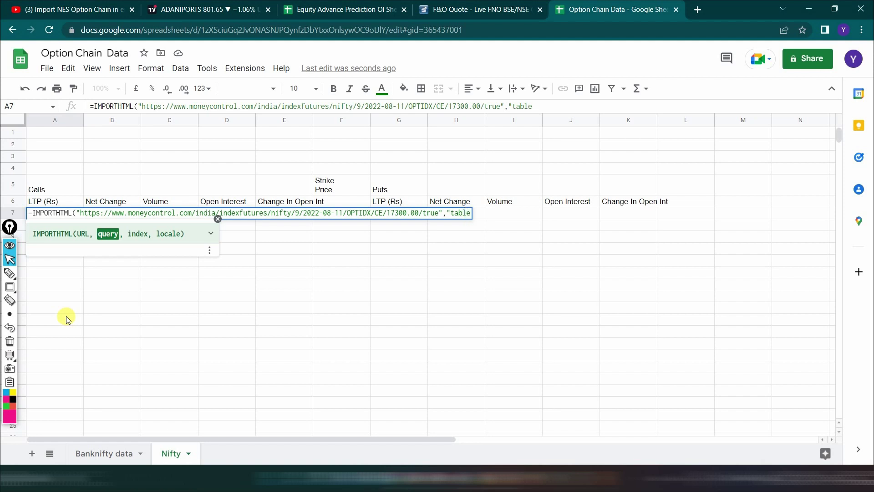
type(",6")
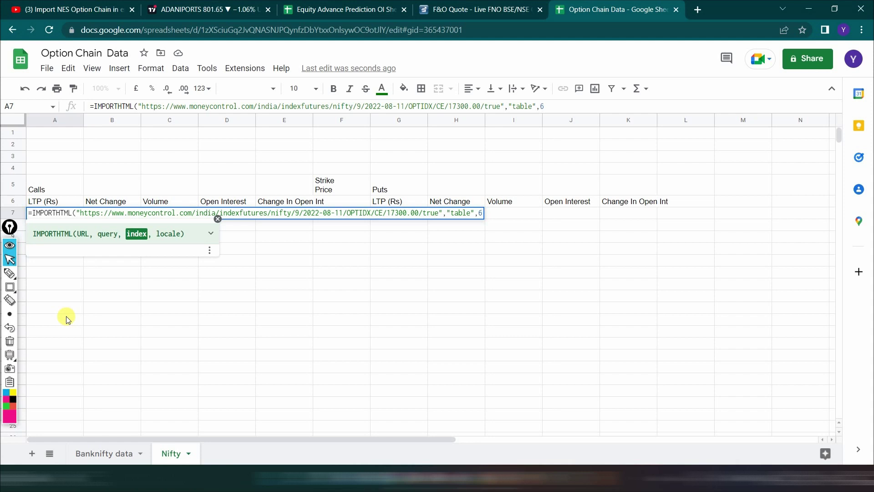
type(")")
key("Return")
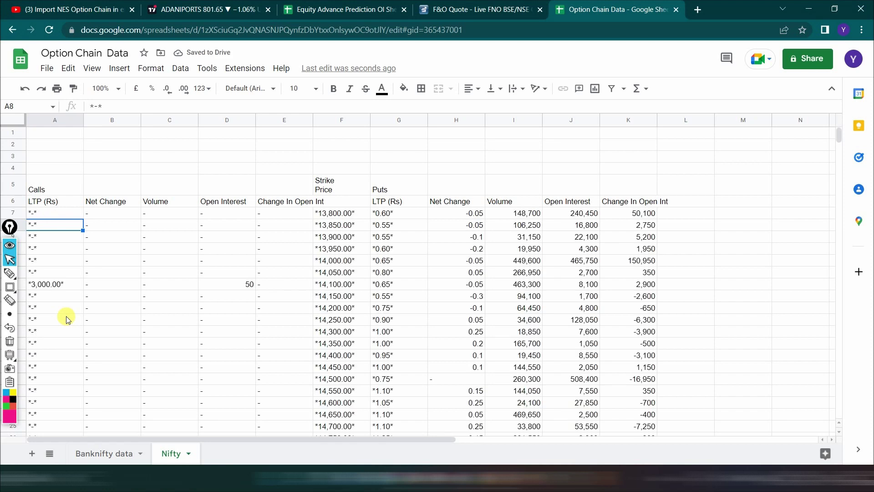
Scroll through the imported NIFTY strike rows, then return to the YouTube tutorial.
scroll(339, 228, "down", 9)
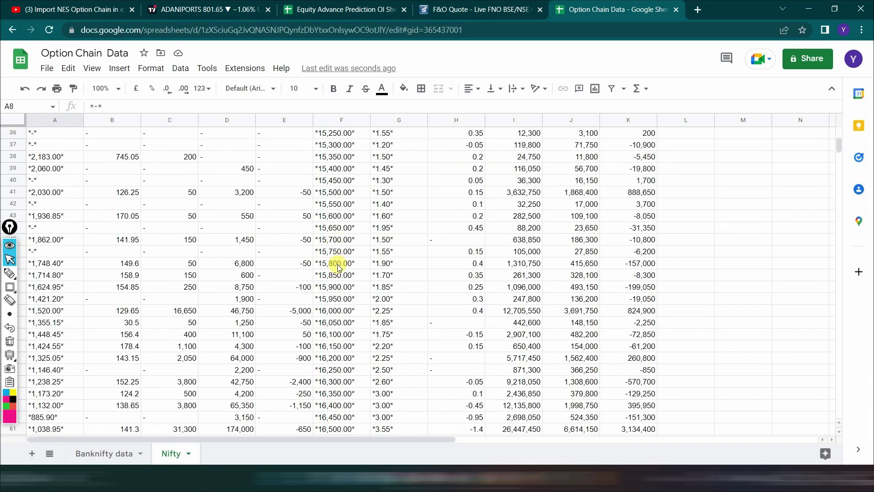
scroll(338, 267, "down", 7)
scroll(338, 268, "down", 9)
scroll(338, 268, "up", 8)
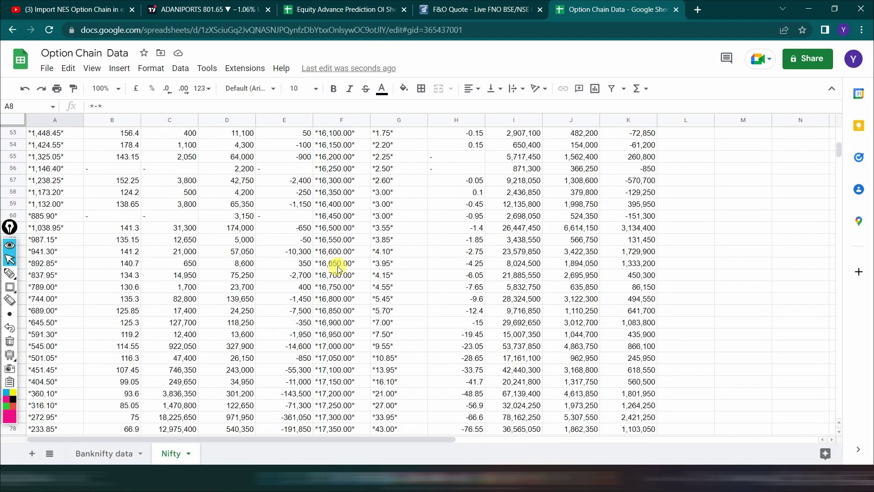
scroll(339, 278, "up", 10)
scroll(340, 287, "up", 4)
scroll(340, 293, "up", 3)
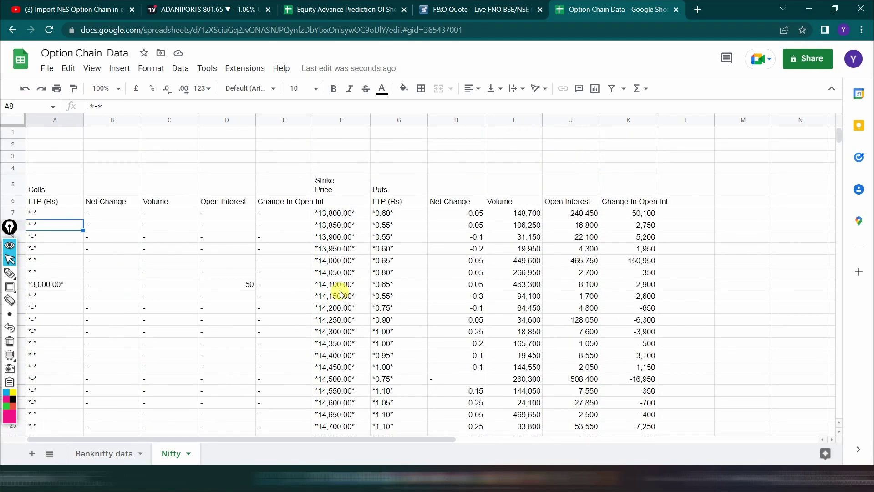
scroll(340, 294, "down", 4)
left_click_drag(68, 9, 476, 12)
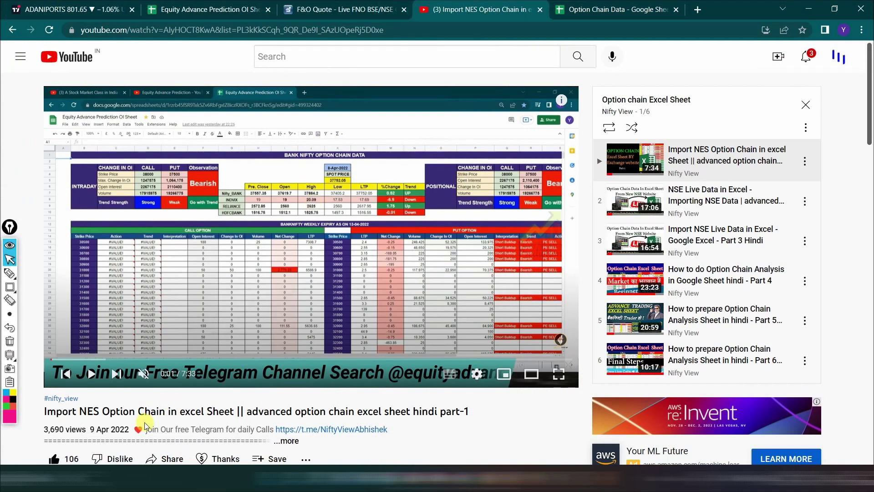
Scroll past the tutorial video's title down to its comments.
scroll(136, 419, "down", 3)
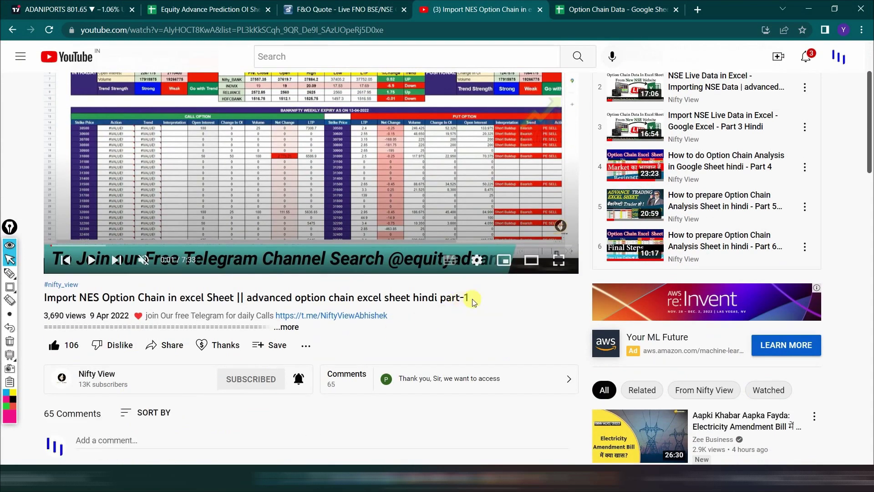
left_click_drag(468, 297, 46, 294)
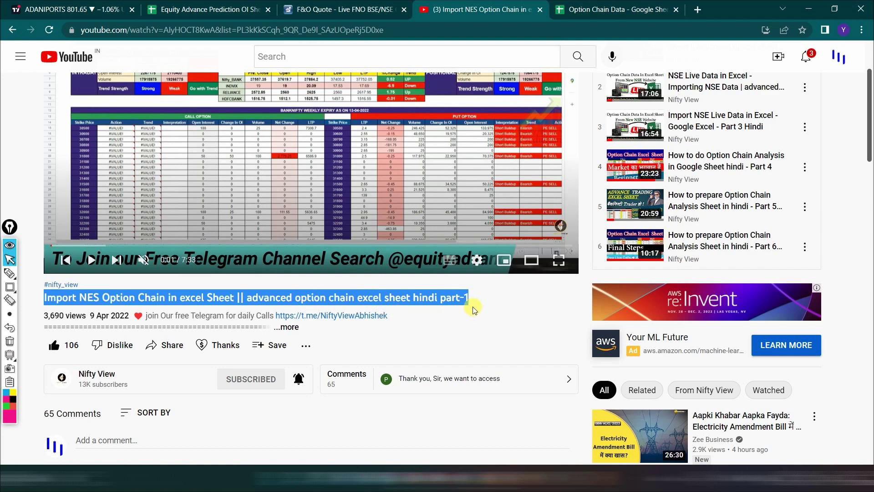
scroll(473, 309, "down", 2)
scroll(493, 308, "down", 7)
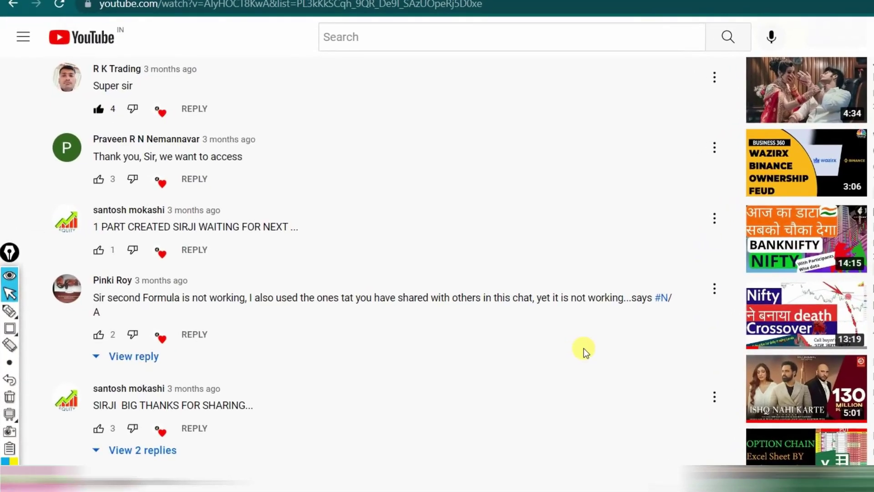
Like the access-request and '1 PART CREATED' comments.
scroll(687, 387, "up", 3)
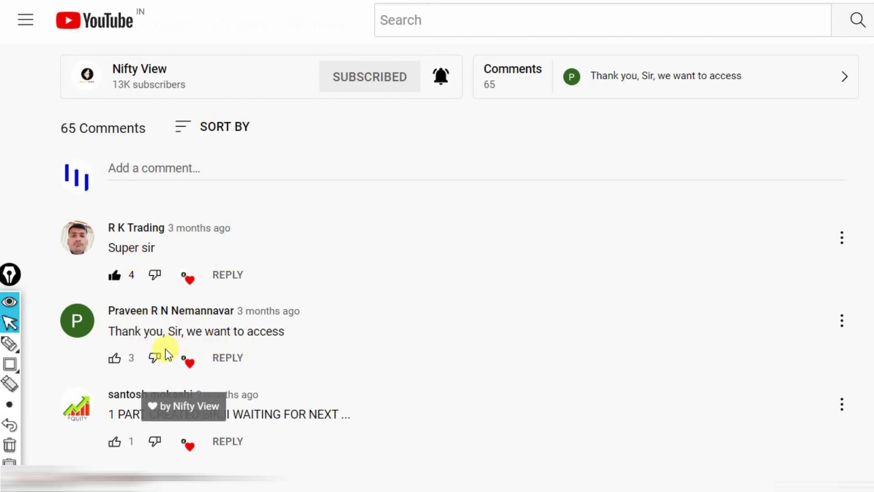
left_click(114, 357)
left_click(114, 442)
scroll(235, 418, "down", 3)
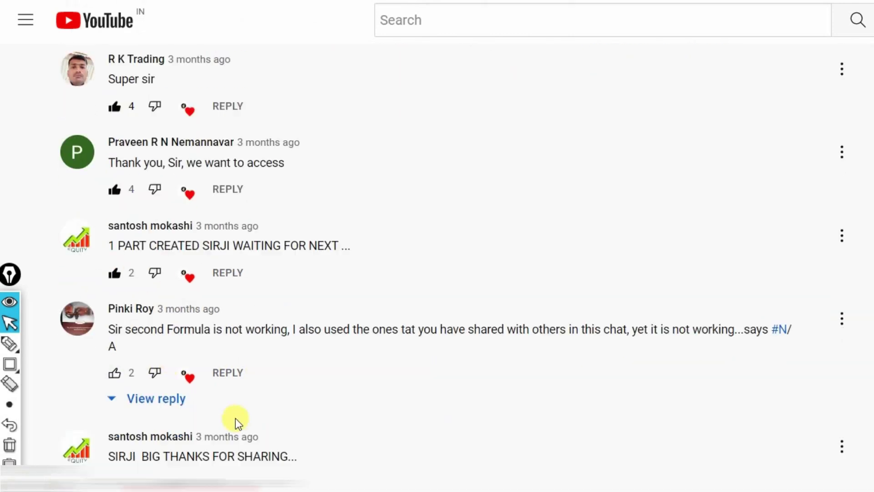
left_click_drag(351, 245, 107, 252)
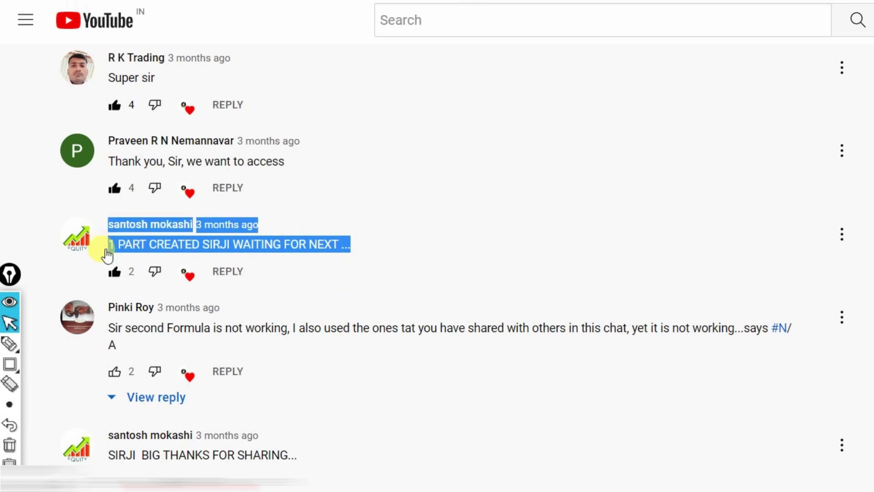
mouse_move(108, 328)
left_mouse_down()
mouse_move(416, 328)
mouse_move(361, 394)
left_mouse_up()
scroll(236, 303, "down", 5)
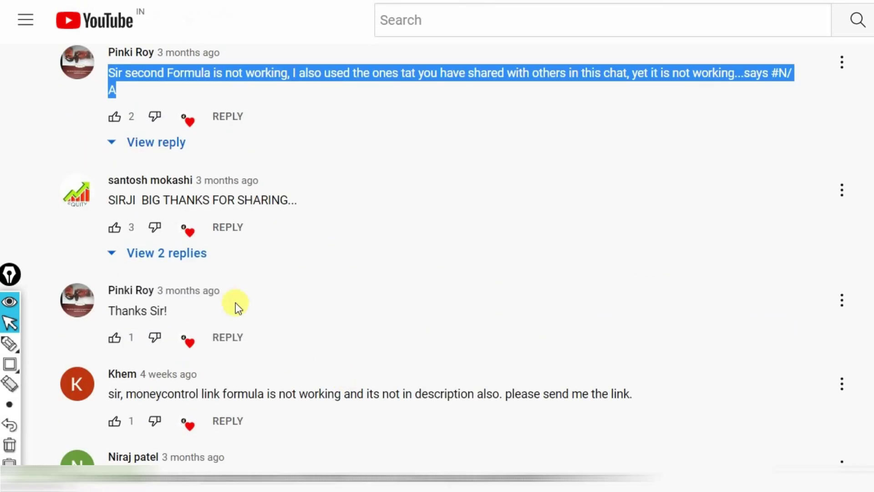
Like the 'BIG THANKS FOR SHARING', second-formula-failing, 'Thanks Sir!' and moneycontrol-link comments.
left_click(115, 227)
left_click(132, 202)
left_click_drag(131, 201, 290, 200)
left_click(115, 117)
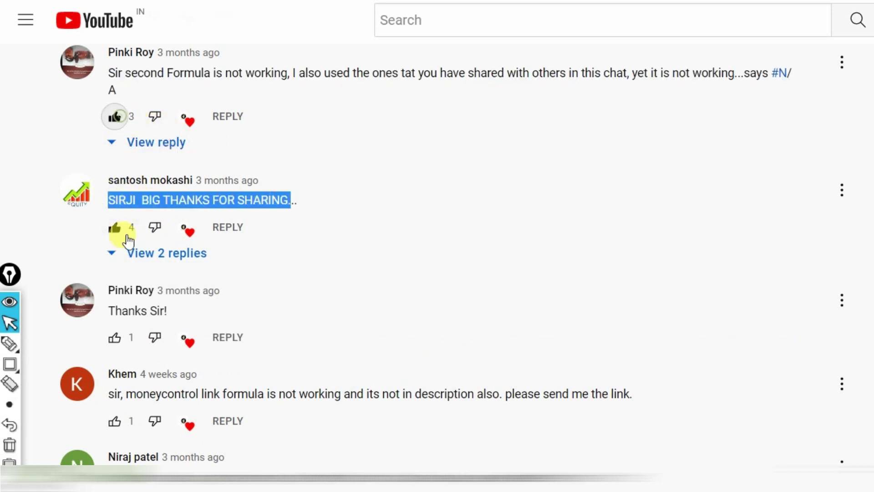
left_click(115, 337)
left_click(114, 421)
left_click_drag(111, 394, 621, 401)
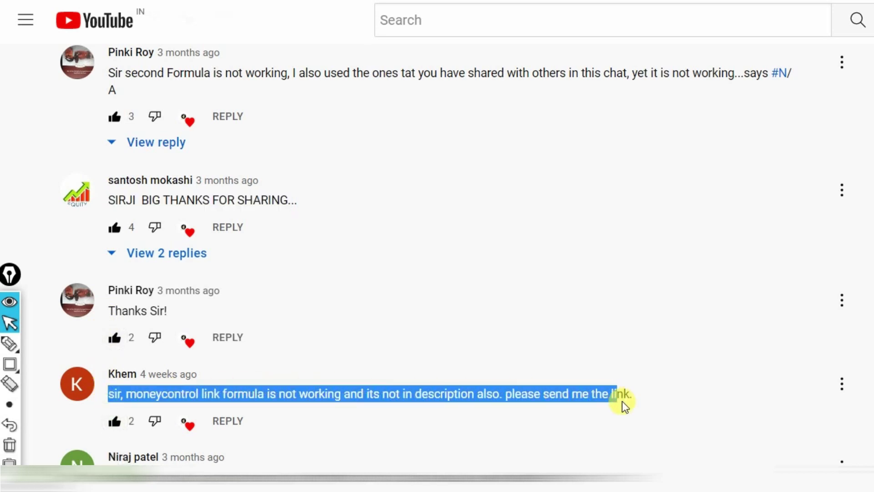
scroll(365, 442, "down", 5)
Like the 2nd-formula-error, 'Awesome Work', thank-you, clear-video, Krishna-greeting and second-part comments.
left_click(114, 249)
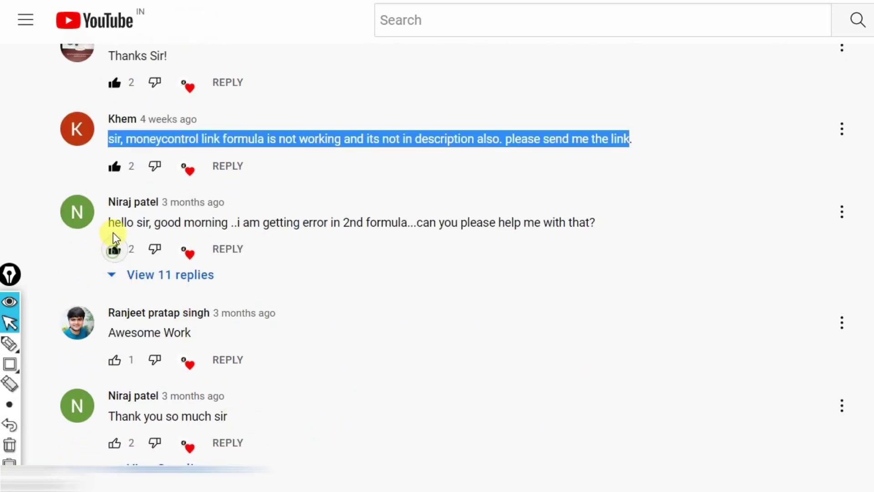
left_click_drag(111, 223, 588, 231)
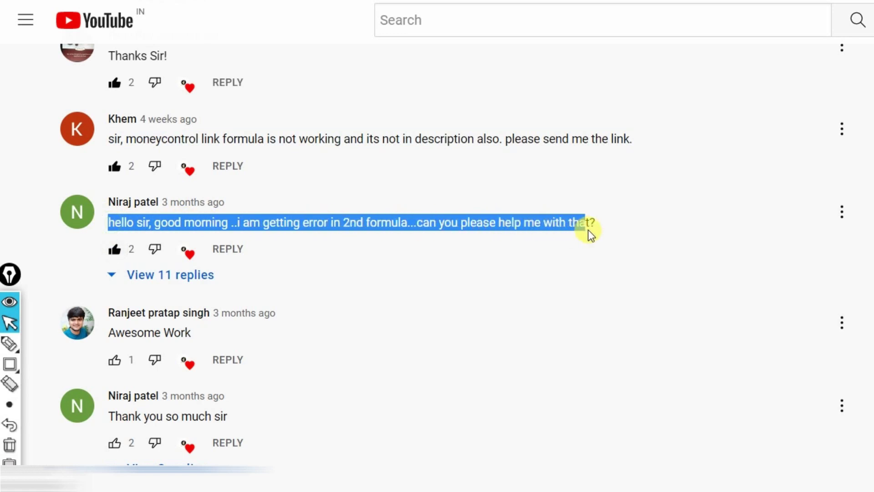
scroll(404, 276, "down", 5)
left_click(114, 105)
left_click(114, 192)
left_click_drag(227, 161, 114, 162)
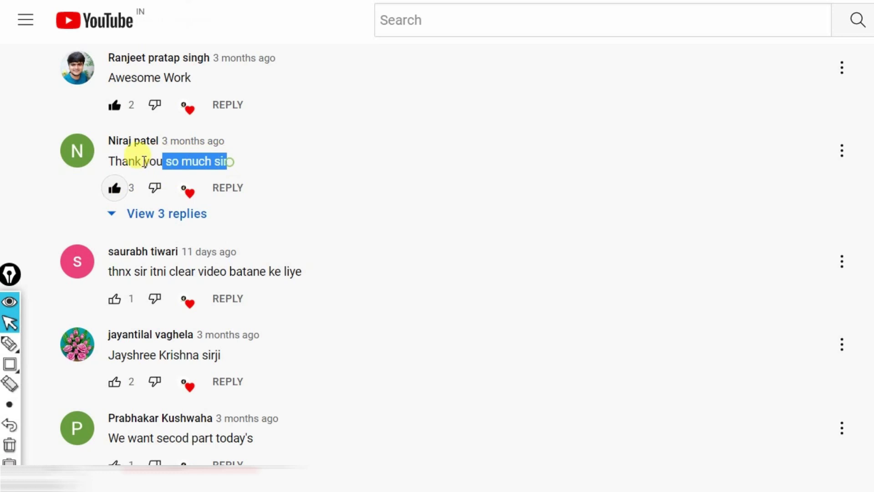
left_click(114, 299)
left_click_drag(312, 271, 108, 251)
left_click(114, 382)
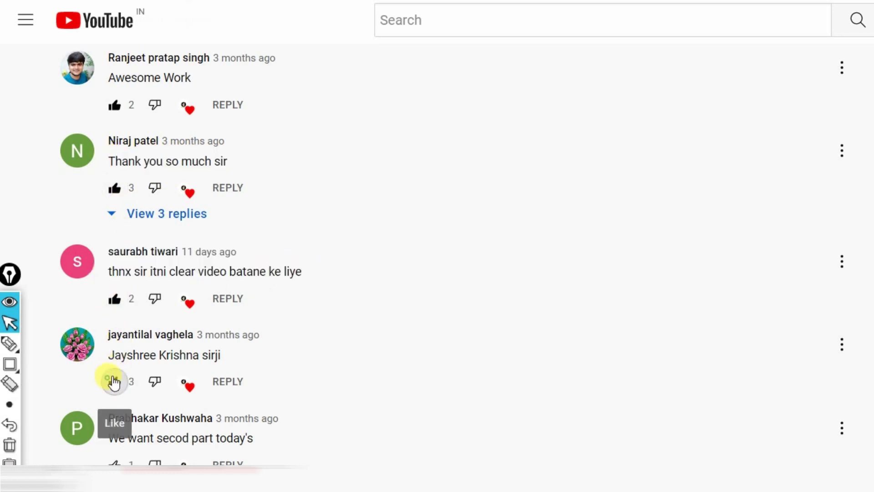
left_click_drag(239, 354, 108, 350)
left_click(114, 463)
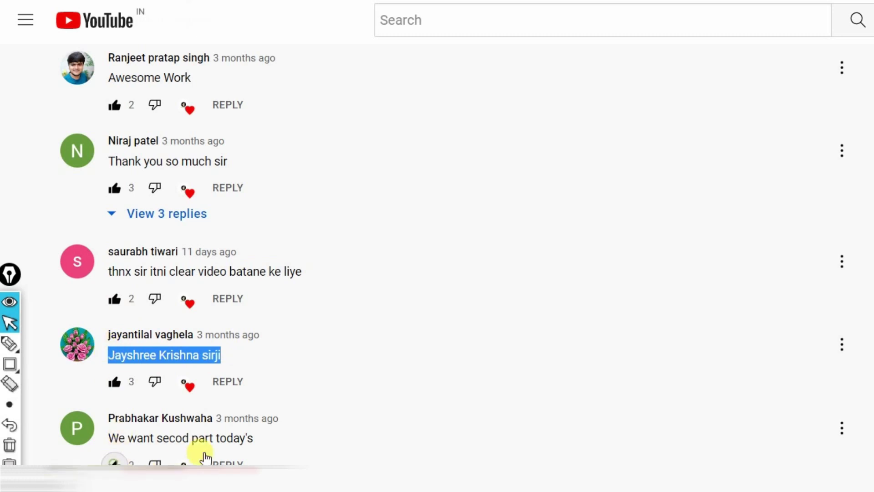
left_click_drag(267, 440, 108, 437)
Like the 'Thanks sir', 'Like guy's' and 'Today' comments.
scroll(109, 446, "down", 5)
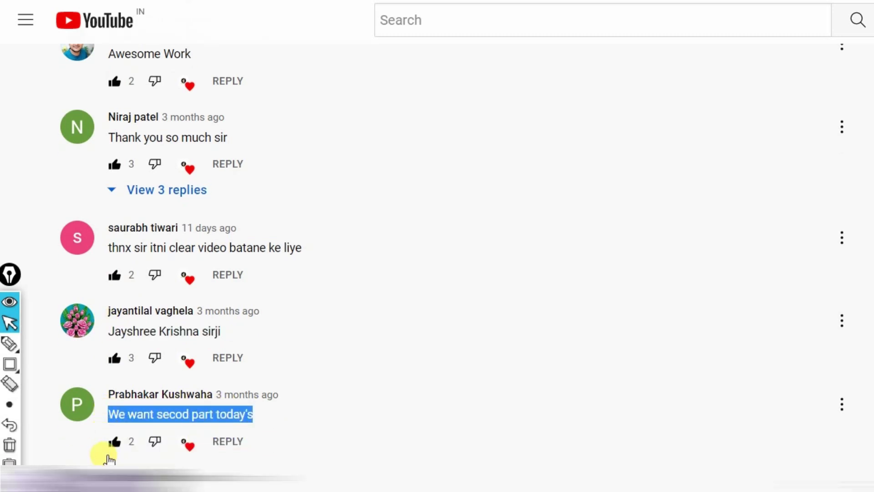
left_click(114, 293)
left_click_drag(163, 267, 116, 267)
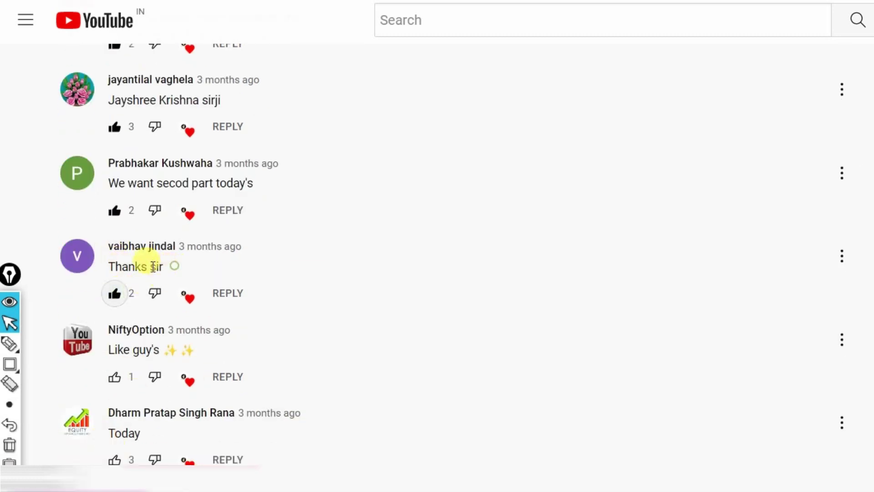
left_click(114, 376)
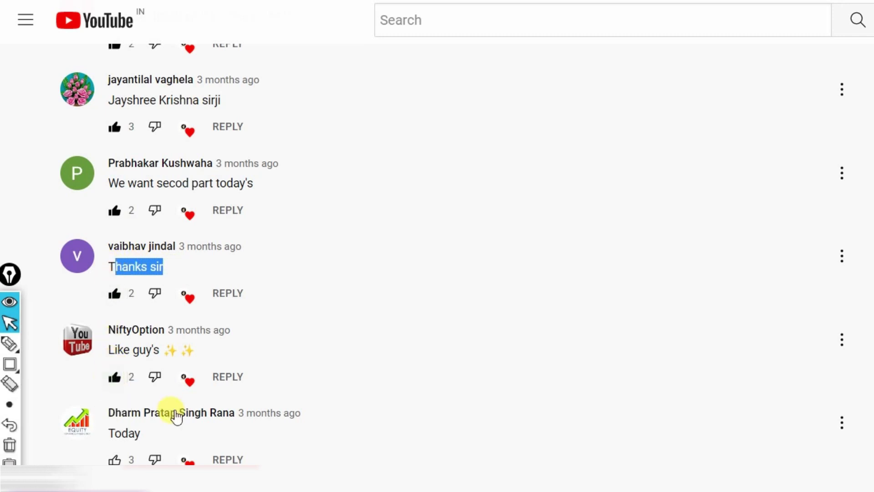
scroll(117, 238, "down", 5)
left_click(114, 206)
Like the #N/A report, B5 formula error and open/close data comments.
left_click(115, 288)
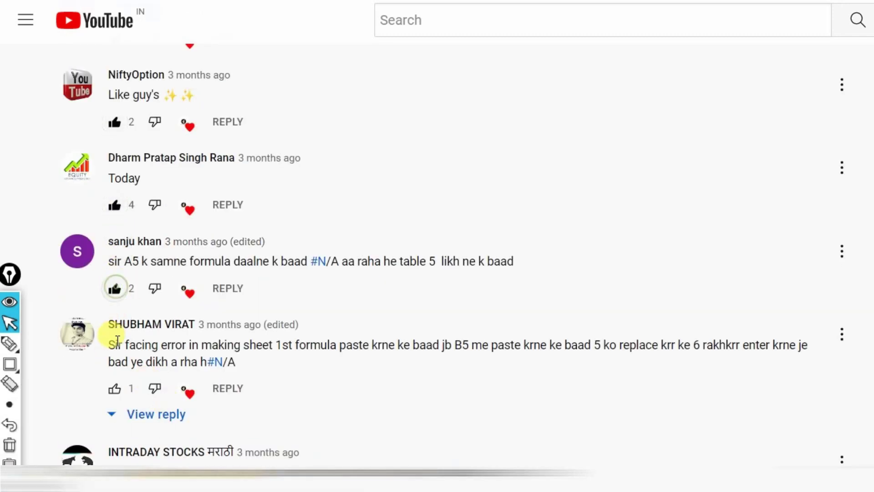
left_click(115, 388)
left_click_drag(109, 344, 264, 359)
scroll(256, 407, "down", 5)
left_click(114, 244)
left_click_drag(110, 217, 520, 227)
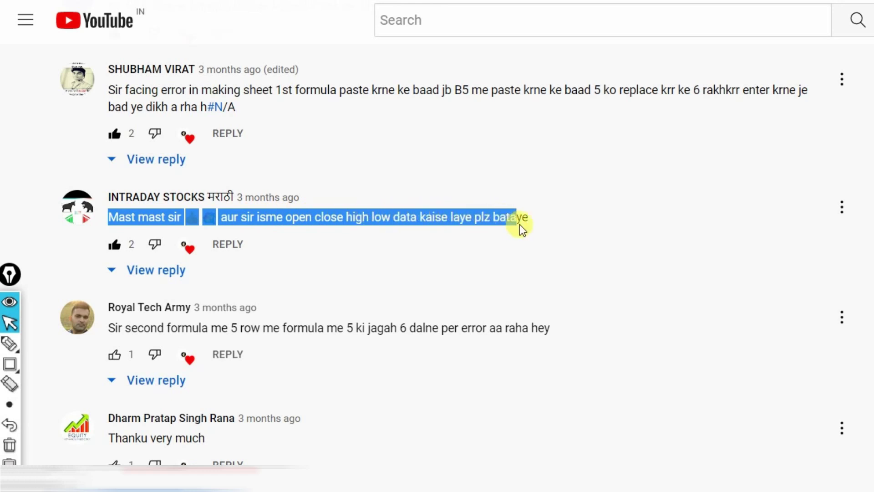
scroll(146, 318, "down", 3)
scroll(117, 214, "down", 1)
Like the second-formula-error, pinned-formula #N/A and sheet-stopped-working comments.
left_click(114, 185)
mouse_move(554, 166)
left_mouse_down()
mouse_move(440, 157)
mouse_move(177, 166)
left_mouse_up()
left_click_drag(121, 160, 107, 160)
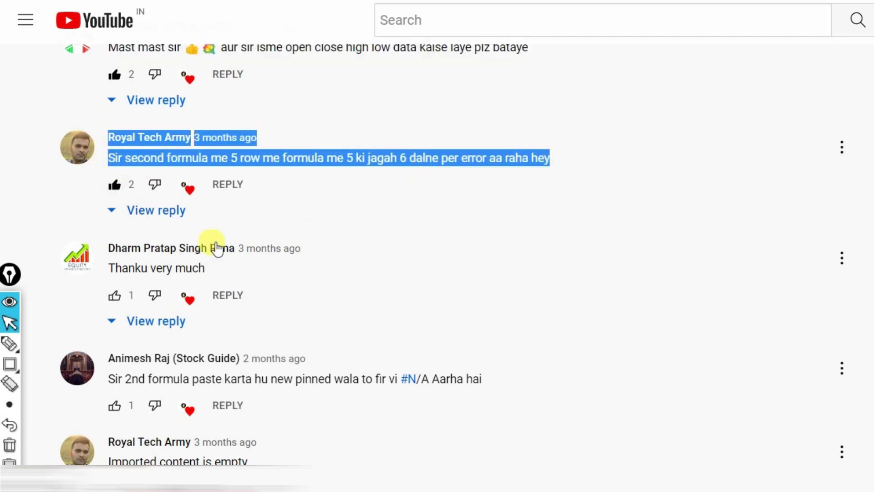
left_click(129, 402)
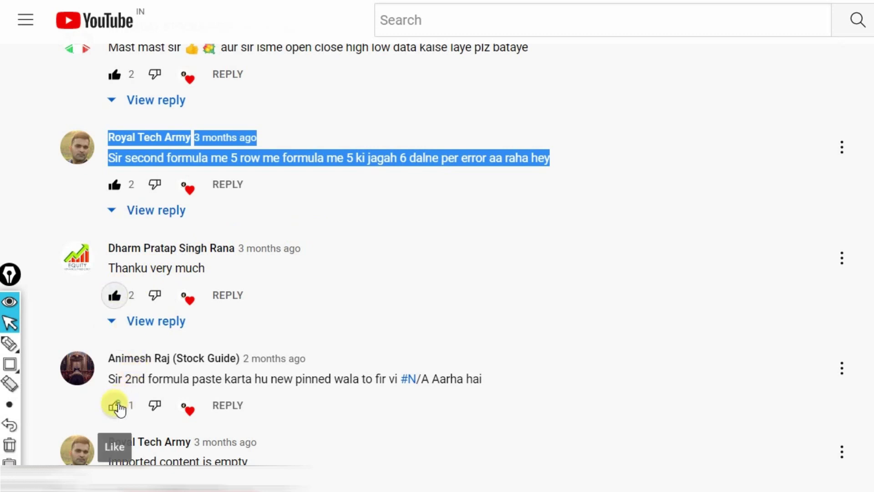
left_click_drag(502, 373, 108, 378)
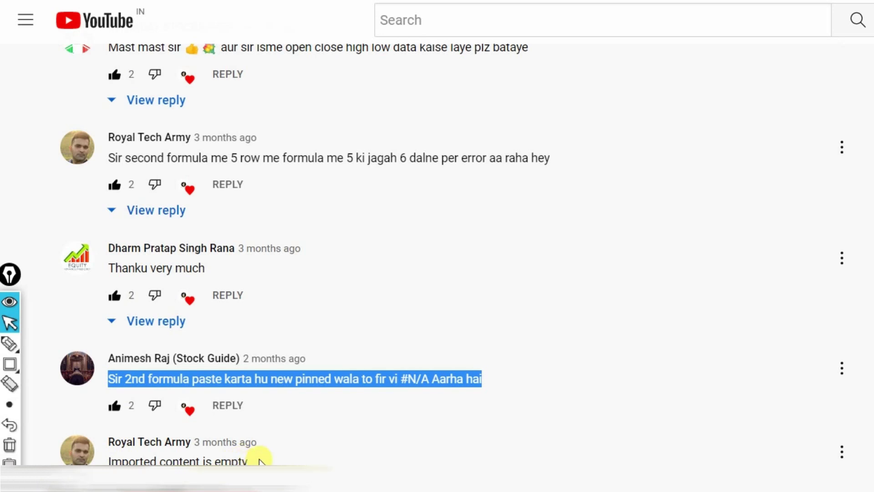
left_click_drag(255, 461, 111, 461)
scroll(111, 461, "down", 3)
scroll(113, 388, "down", 2)
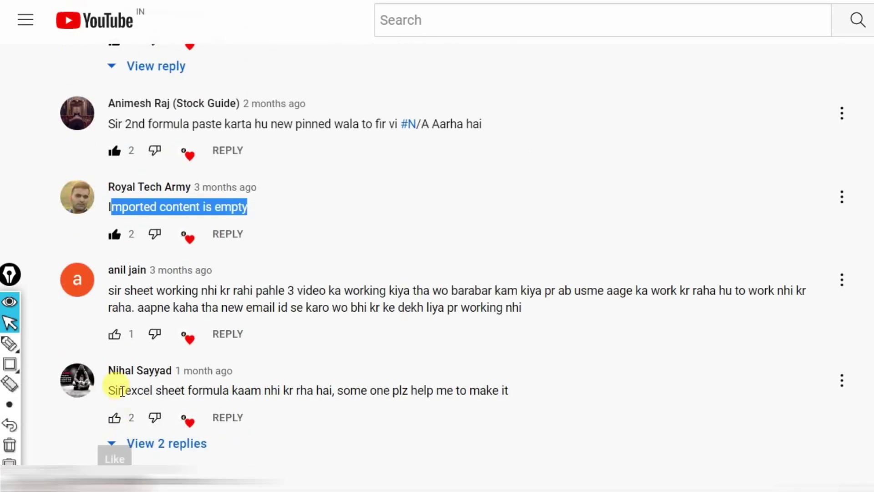
left_click(114, 334)
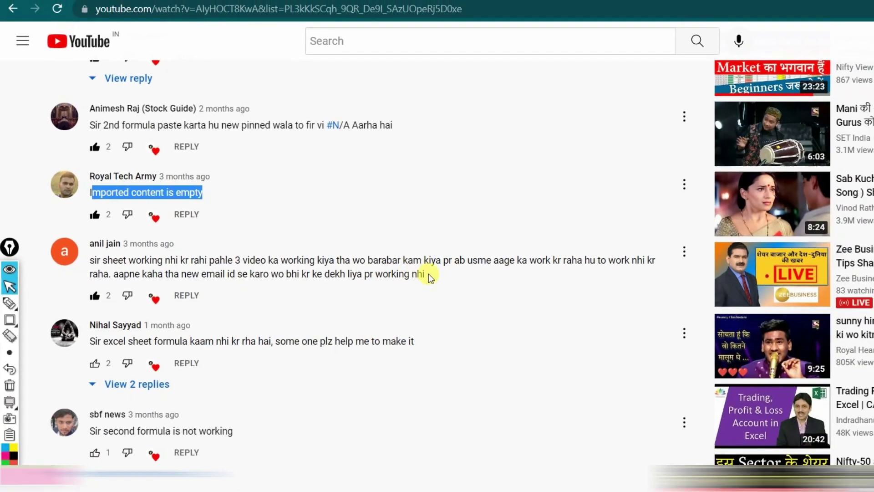
left_click_drag(353, 249, 78, 237)
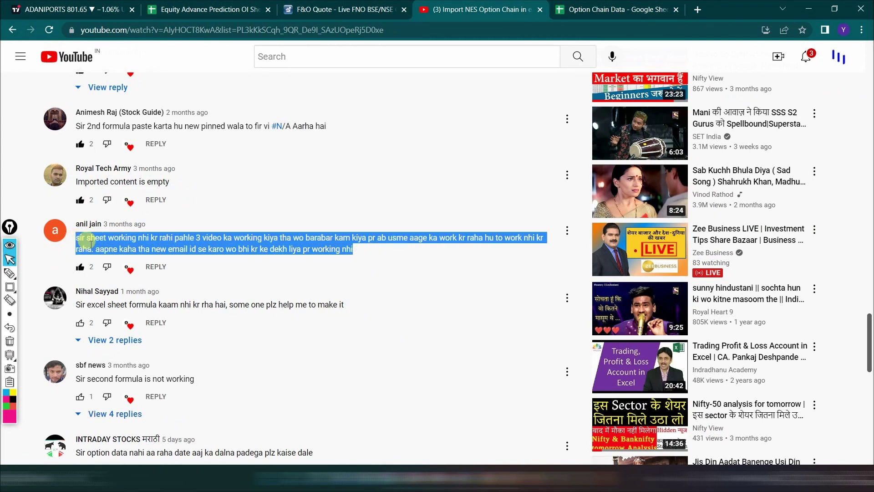
Flip between browser tabs and settle on the Equity Advance Prediction OI Sheet.
key("ctrl+2")
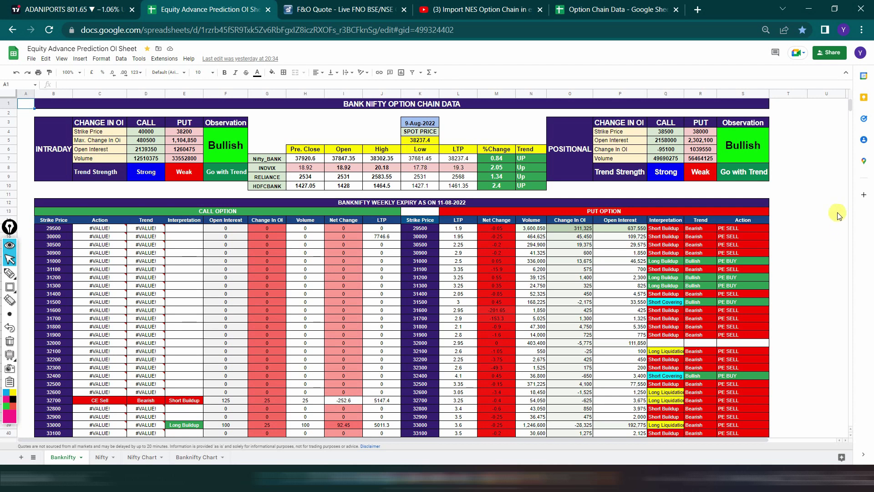
left_click(471, 4)
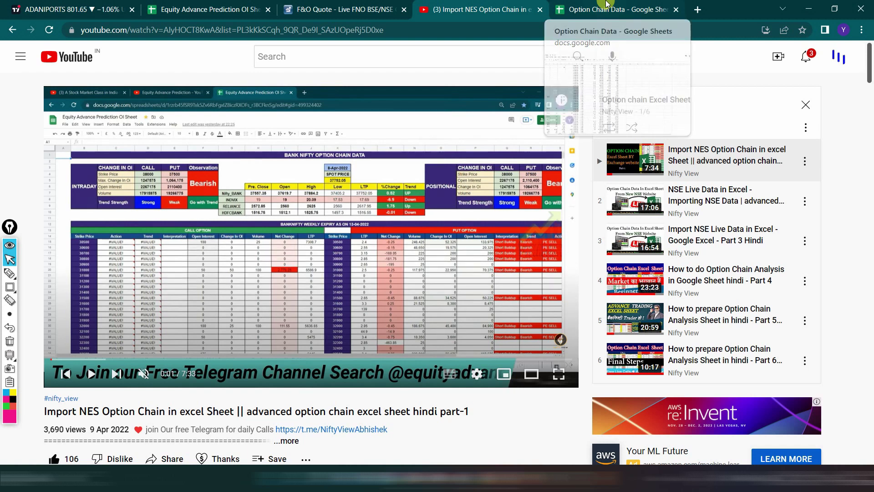
left_click(606, 4)
left_click(272, 5)
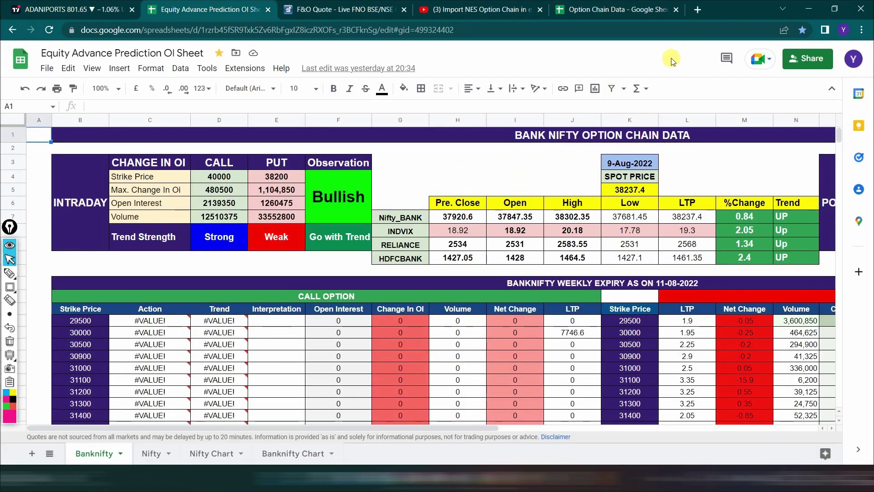
key("ctrl+minus")
key("ctrl+minus")
key("ctrl+minus")
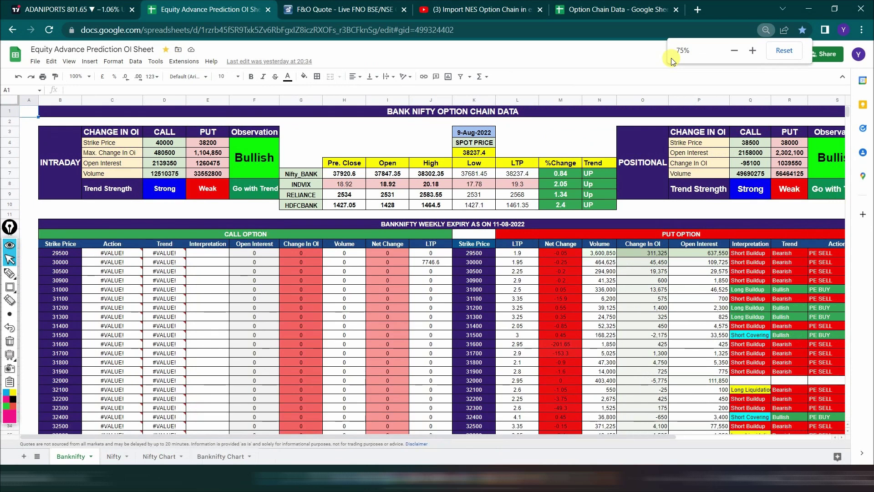
key("ctrl+minus")
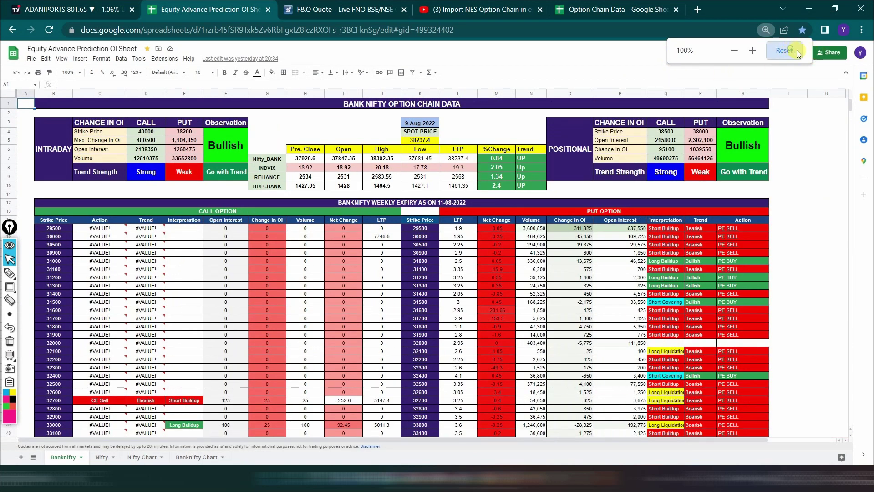
left_click(784, 51)
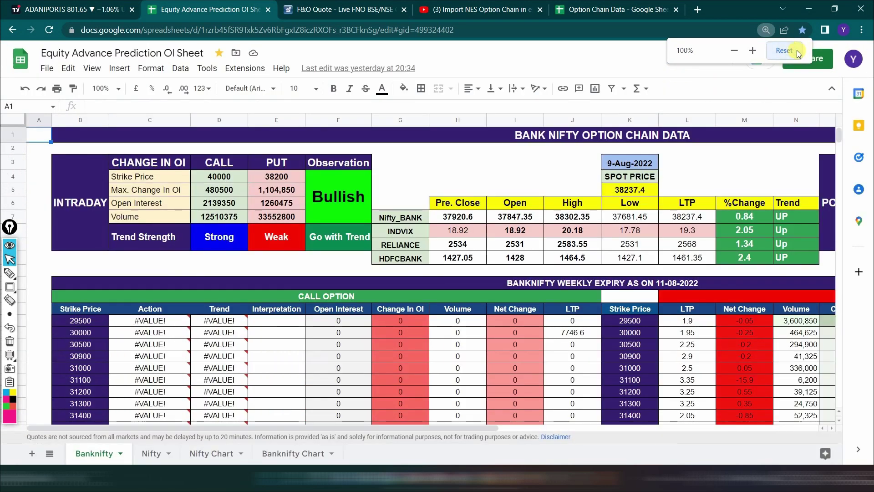
mouse_move(376, 429)
left_mouse_down()
mouse_move(631, 425)
mouse_move(551, 436)
left_mouse_up()
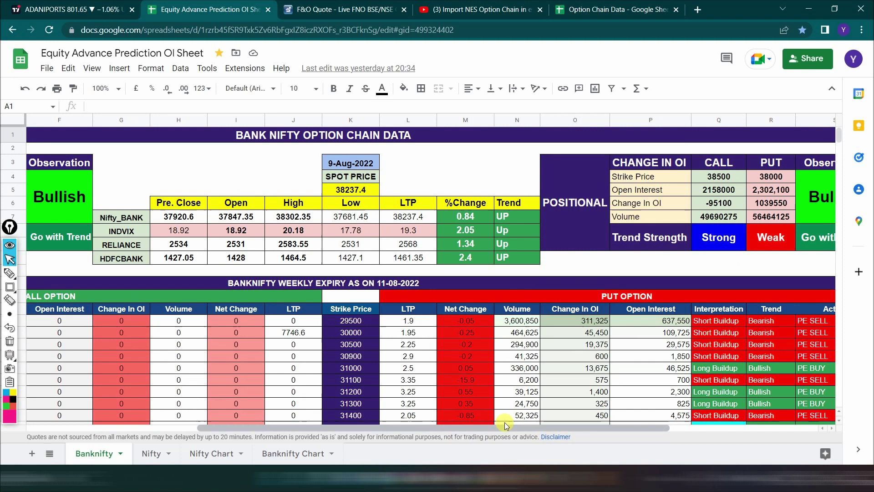
scroll(444, 313, "down", 10)
scroll(443, 313, "up", 4)
scroll(443, 313, "up", 4)
scroll(443, 313, "up", 5)
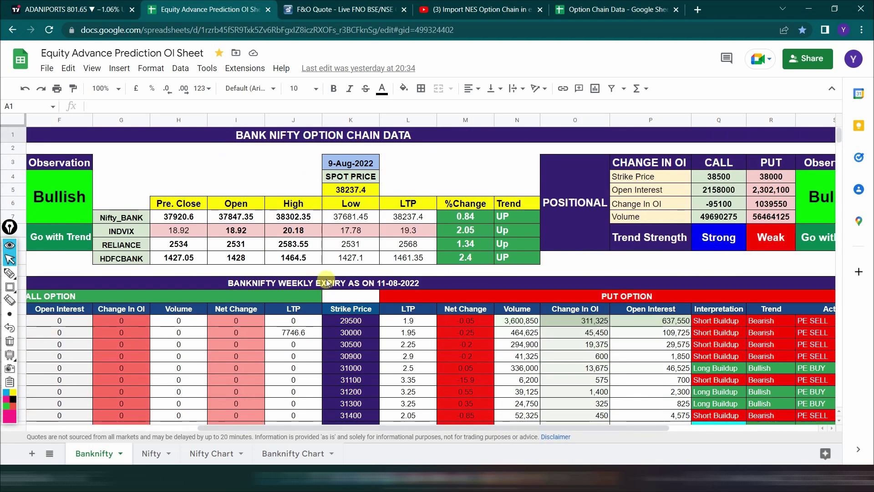
left_click_drag(400, 428, 272, 431)
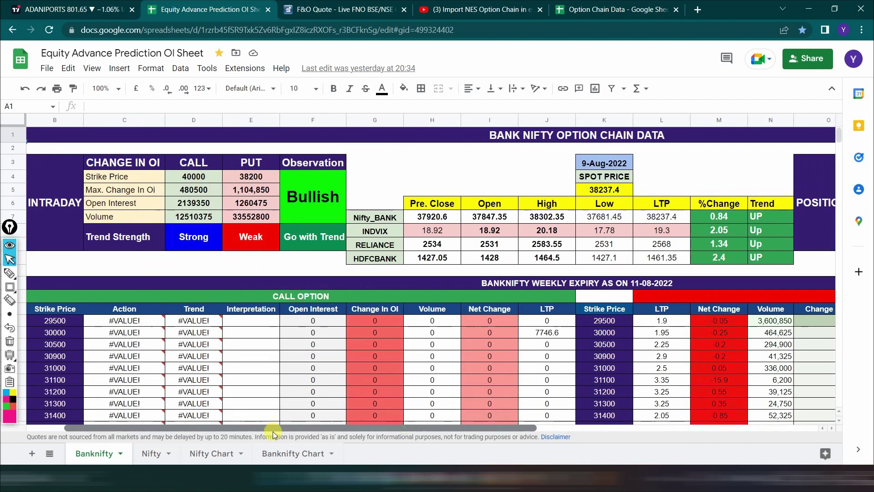
key("ctrl+minus")
key("ctrl+minus")
key("ctrl+minus")
key("ctrl+minus")
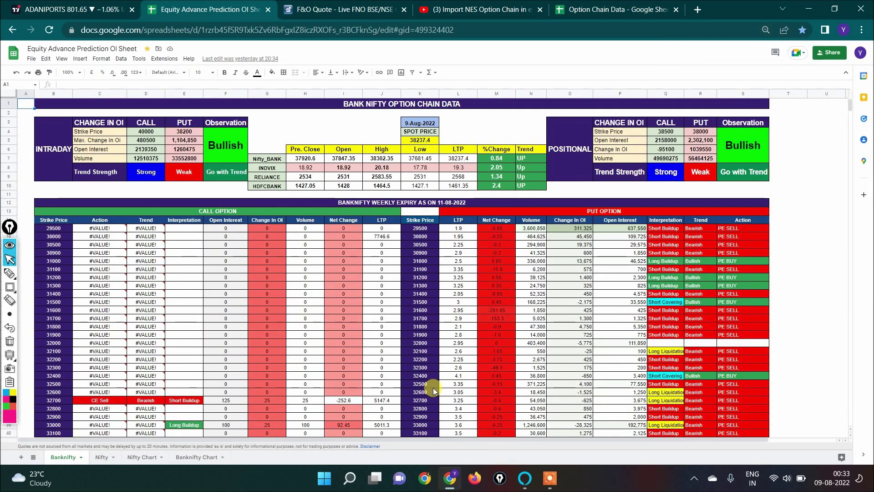
scroll(454, 332, "down", 5)
scroll(454, 333, "down", 8)
scroll(454, 334, "down", 9)
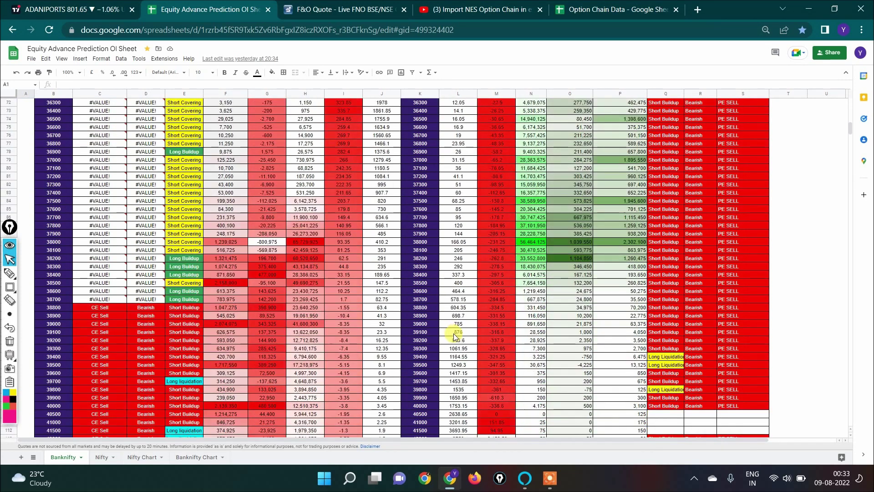
scroll(454, 336, "down", 9)
scroll(455, 336, "down", 9)
scroll(454, 337, "up", 10)
scroll(455, 338, "up", 10)
scroll(454, 337, "up", 10)
scroll(455, 337, "up", 10)
scroll(455, 337, "up", 2)
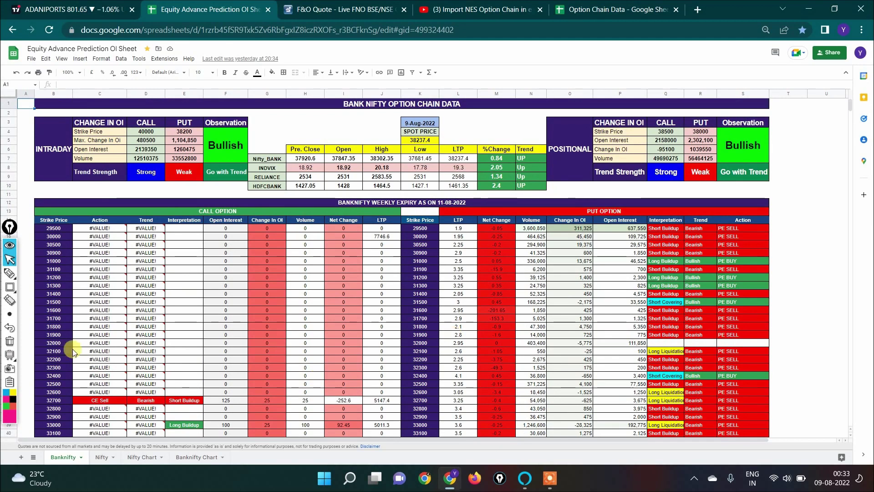